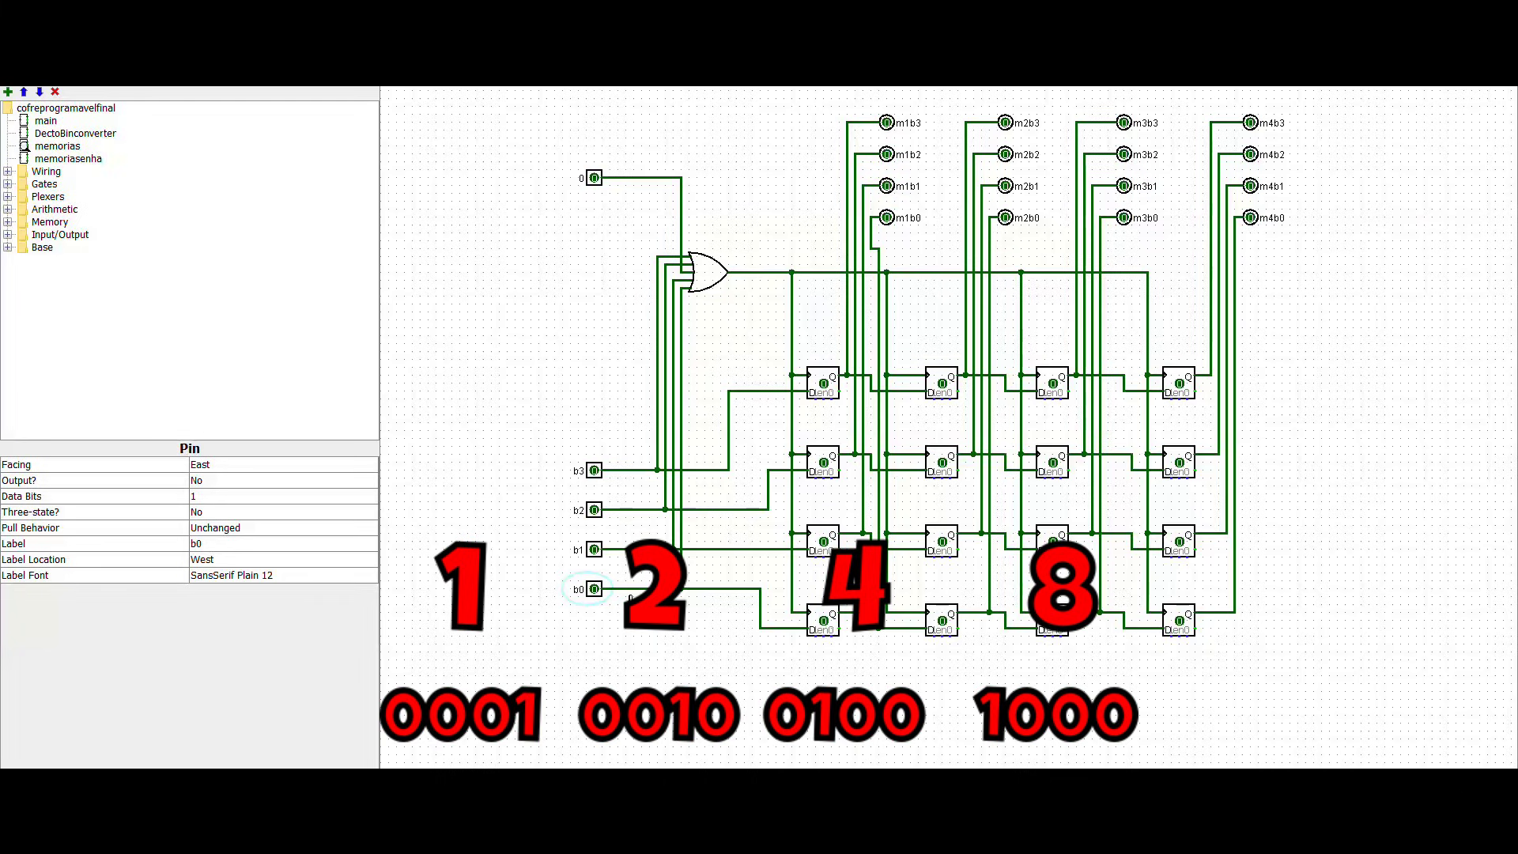
Step: Pulse pins b3, b2, b1 and b0 in turn to latch 0001, 0010, 0100 and 1000 into the four memories
click(596, 472)
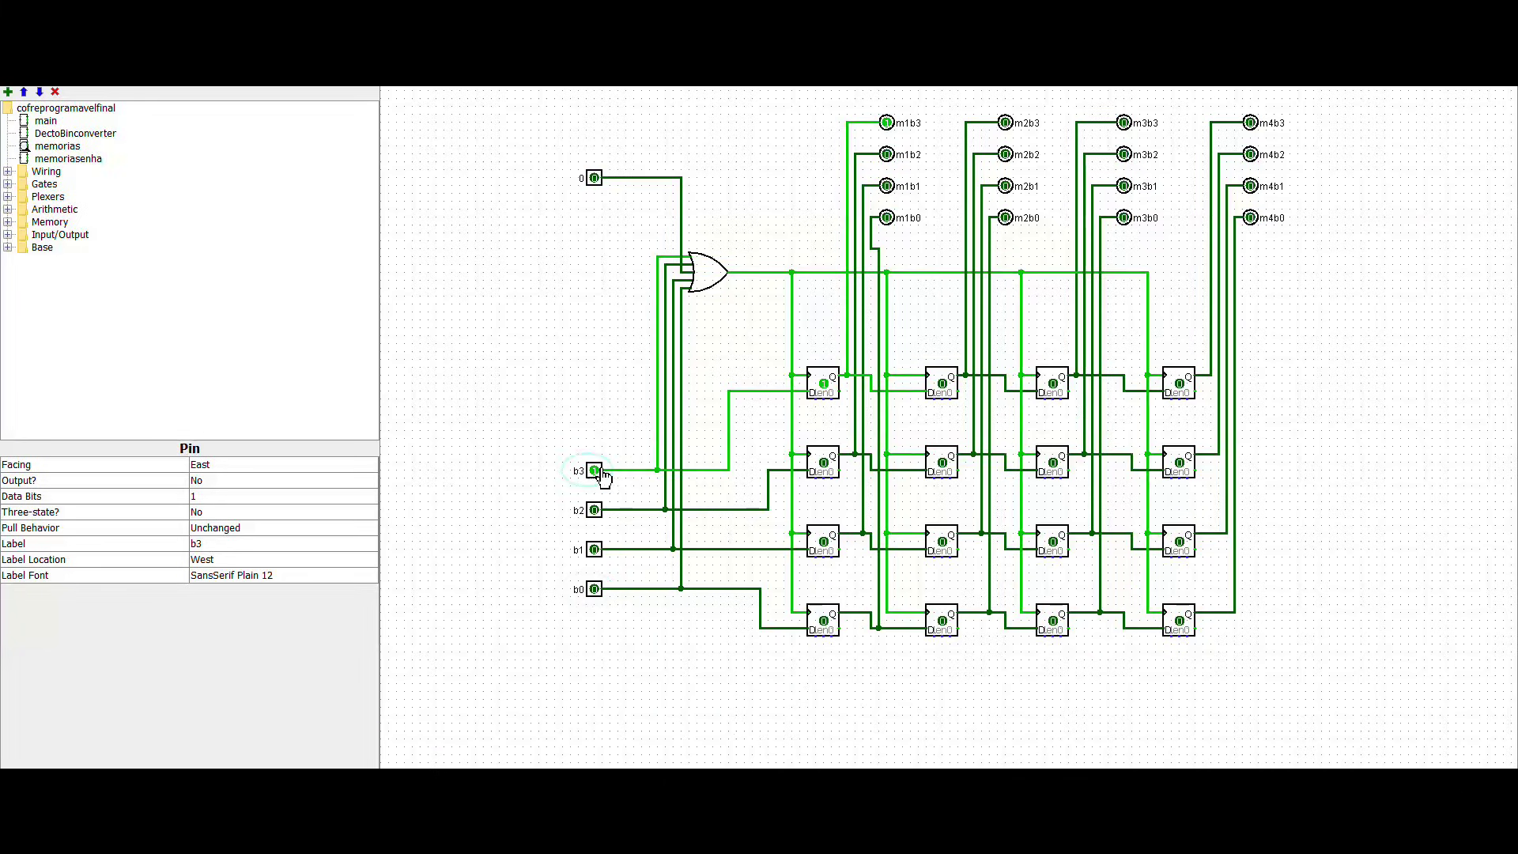
click(595, 472)
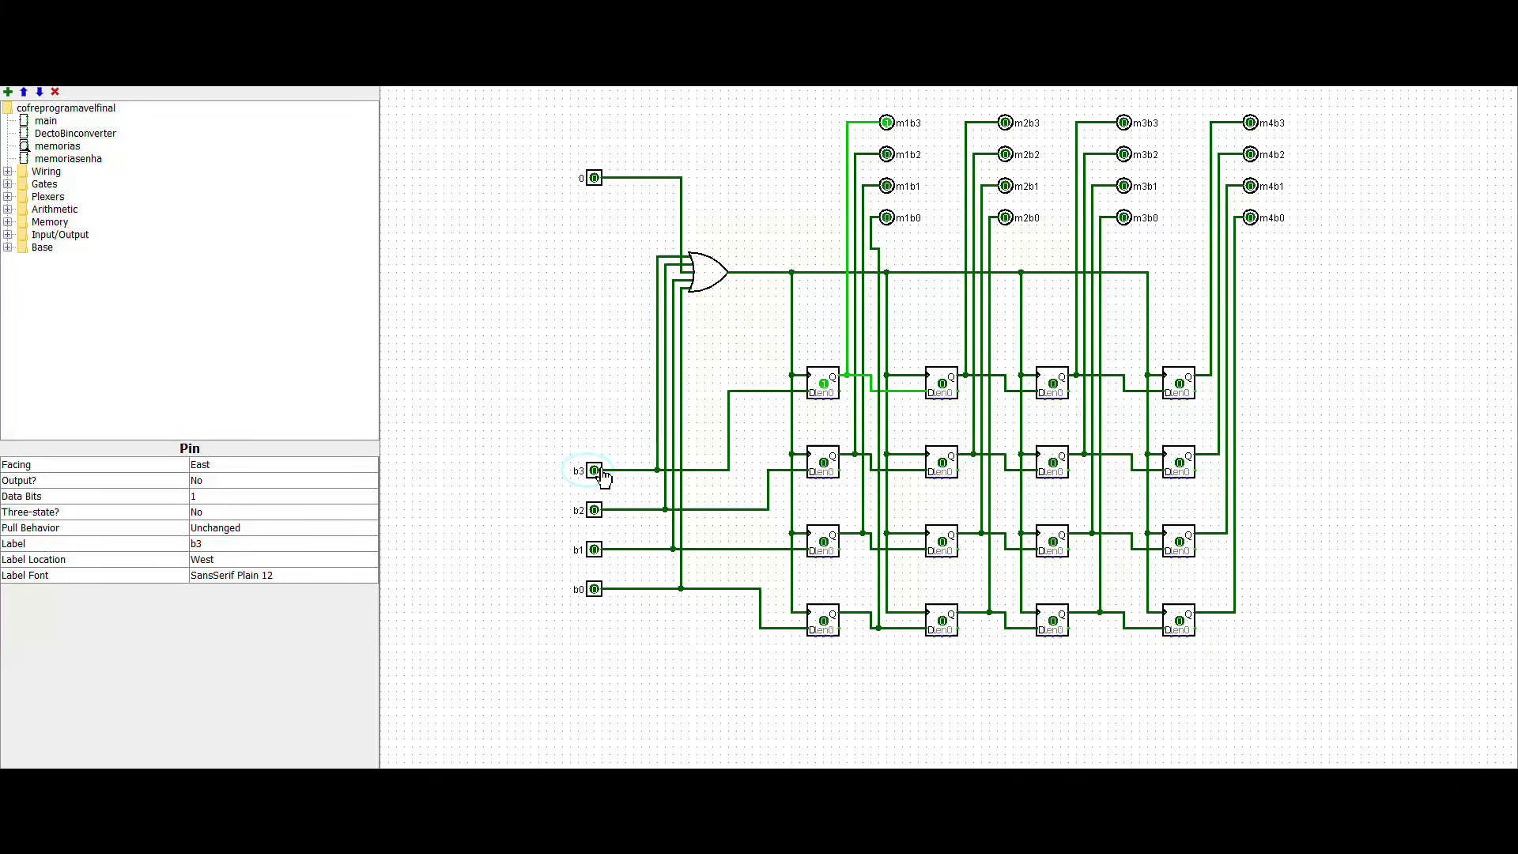
click(603, 513)
click(602, 513)
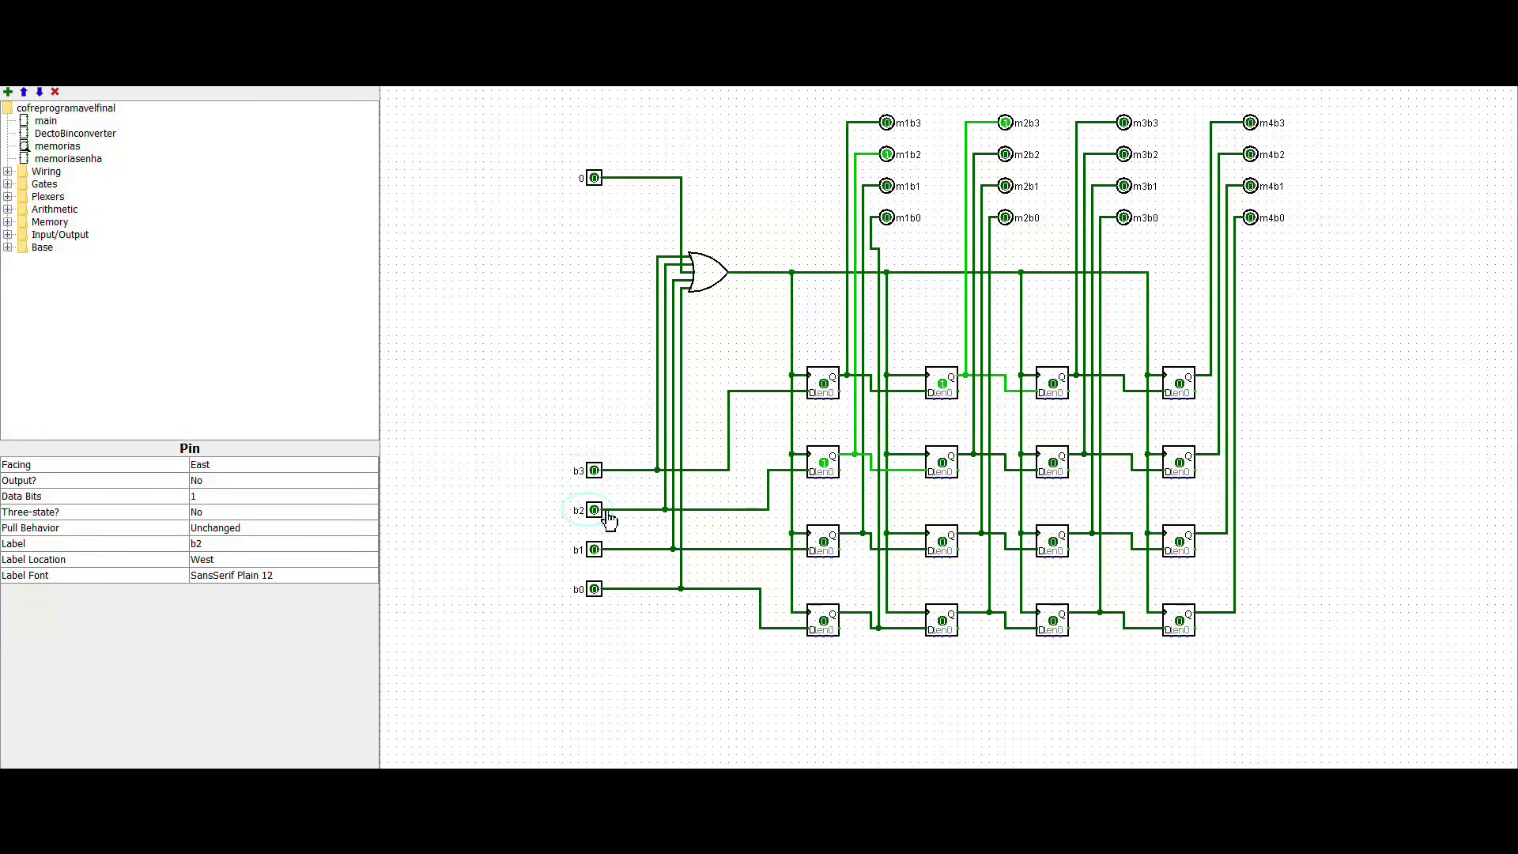
click(598, 559)
click(598, 558)
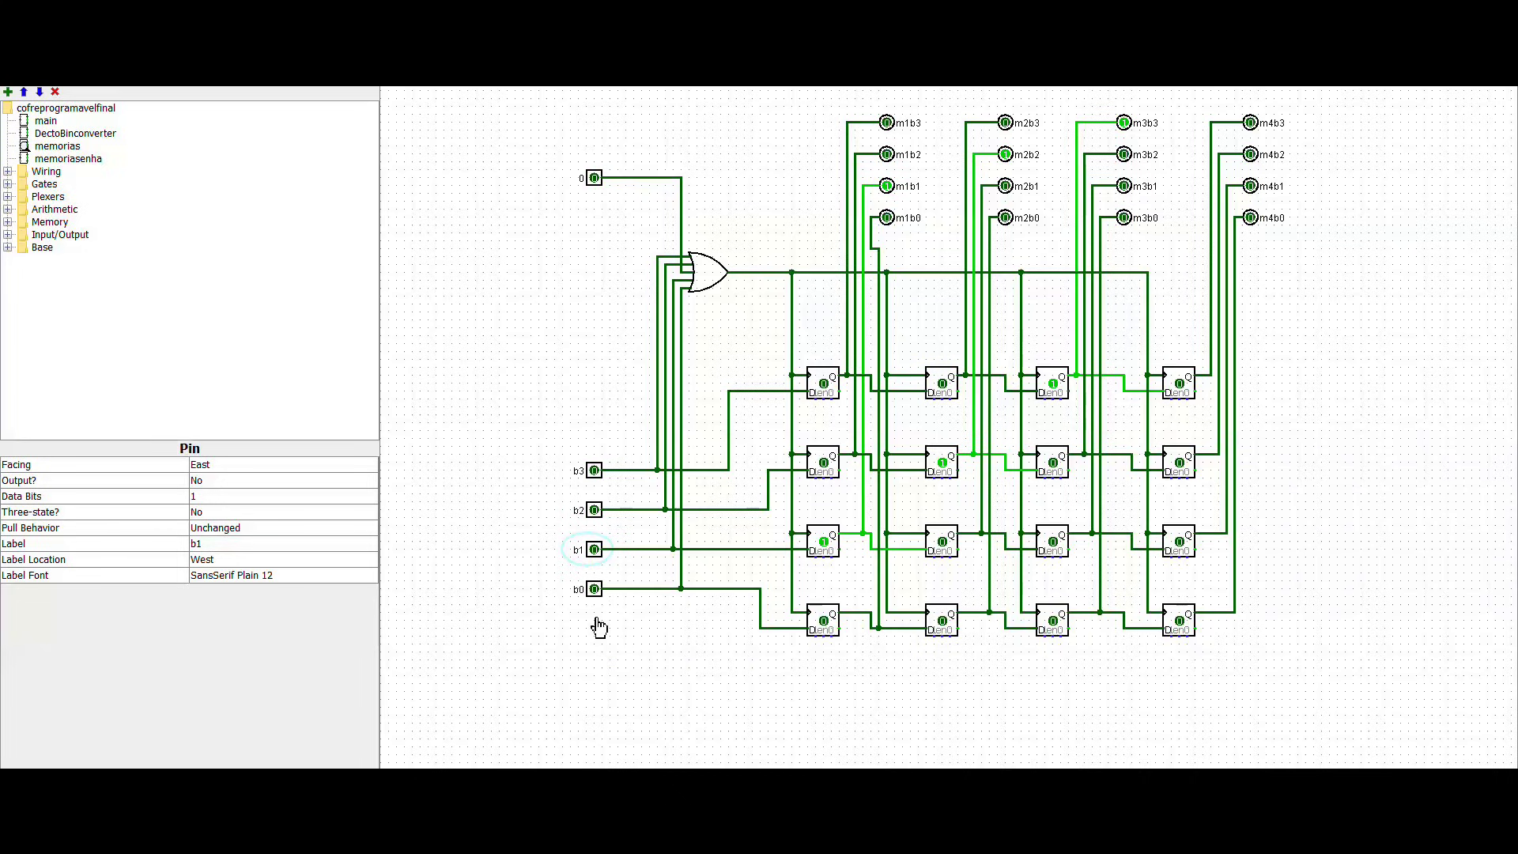
click(597, 593)
click(597, 593)
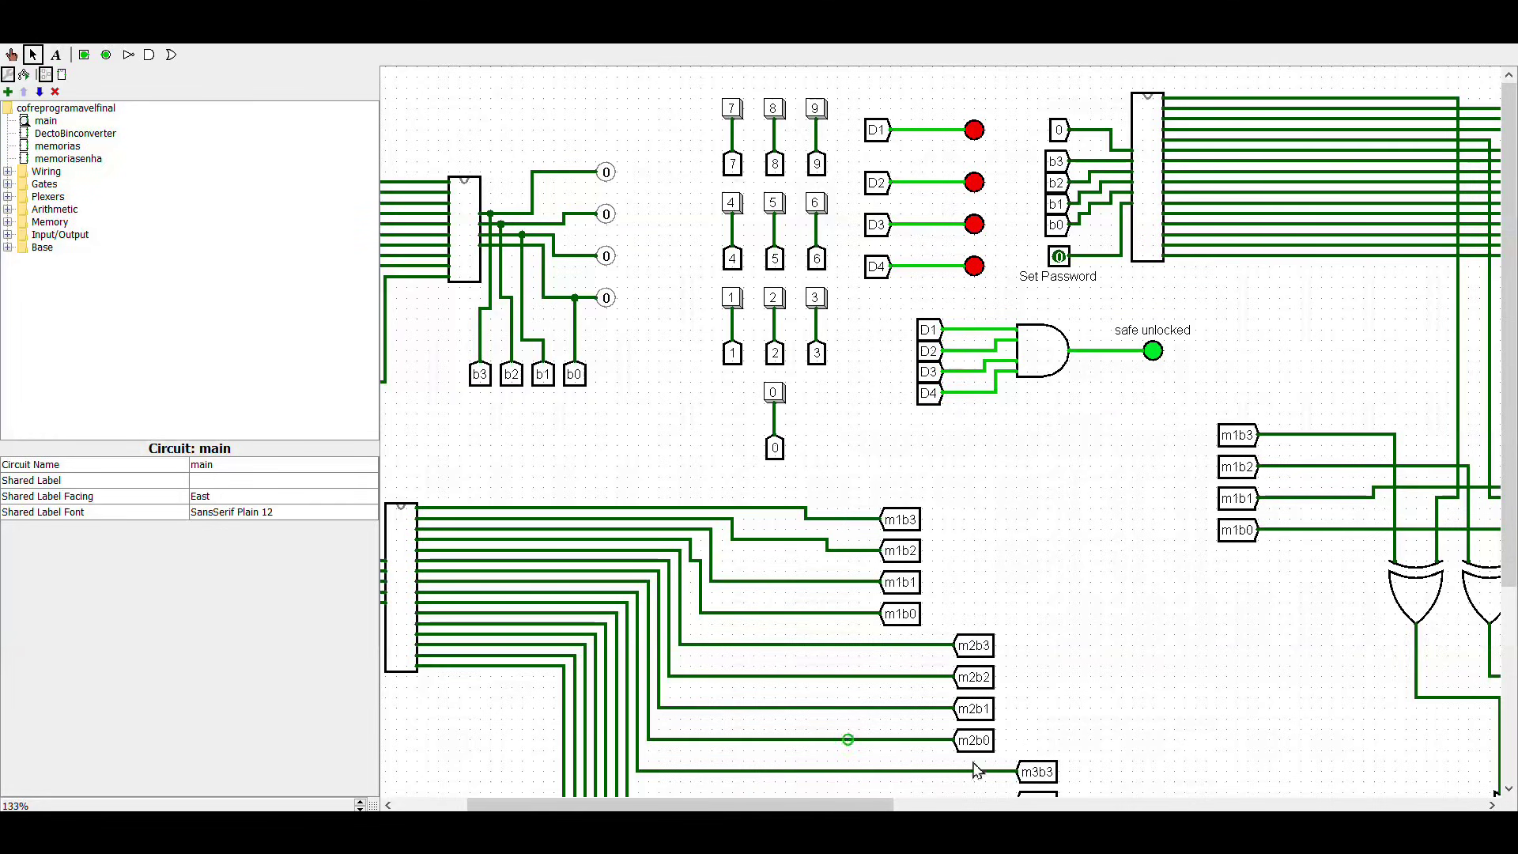
Step: Switch Set Password to 1, key in 7, 5, 2, 9 on the keypad, then return Set Password to 0
click(1059, 257)
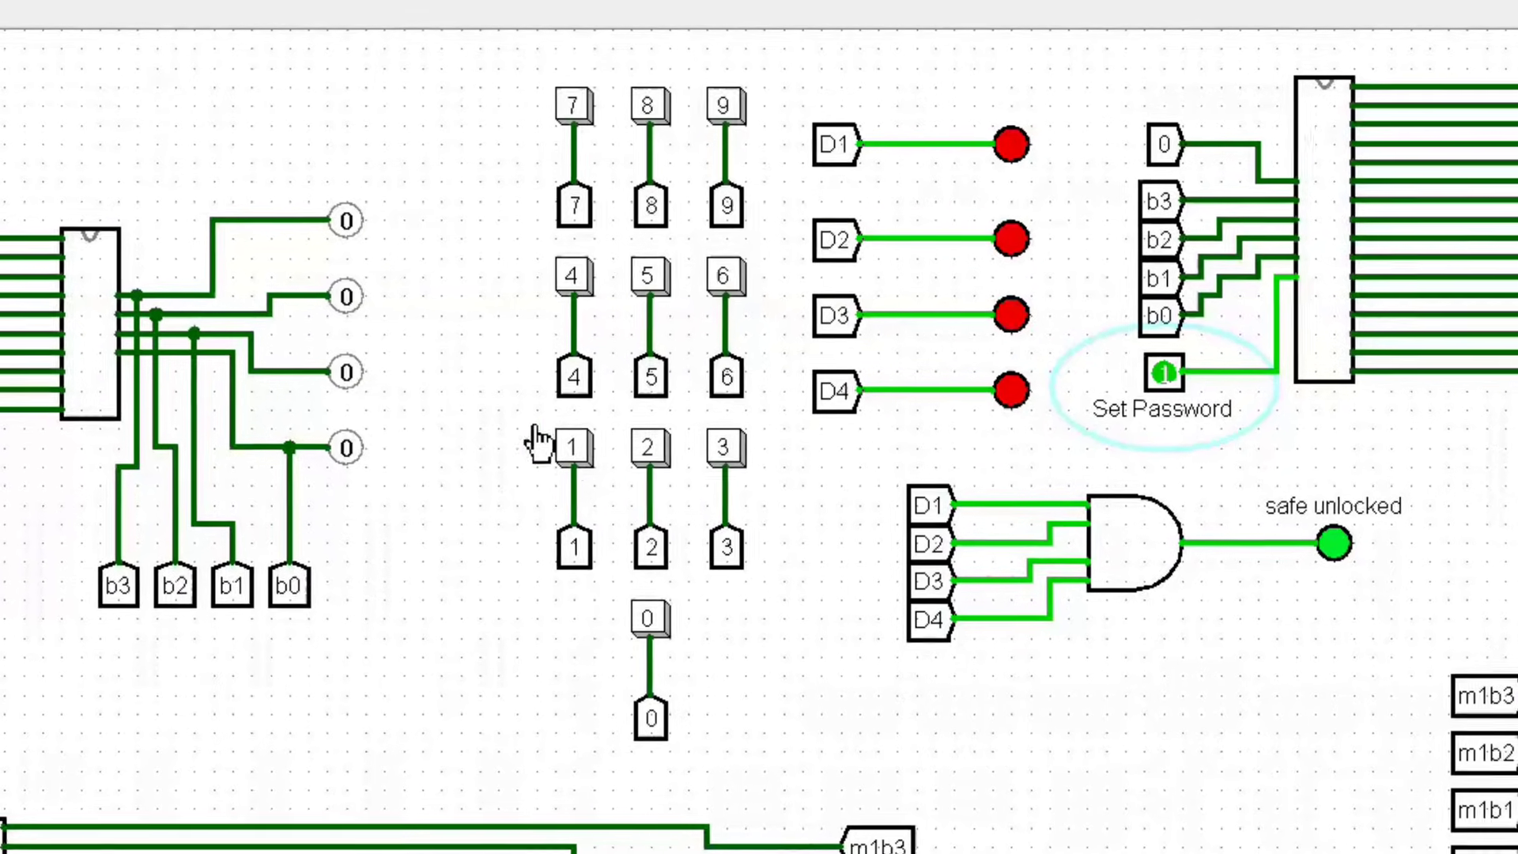
click(553, 111)
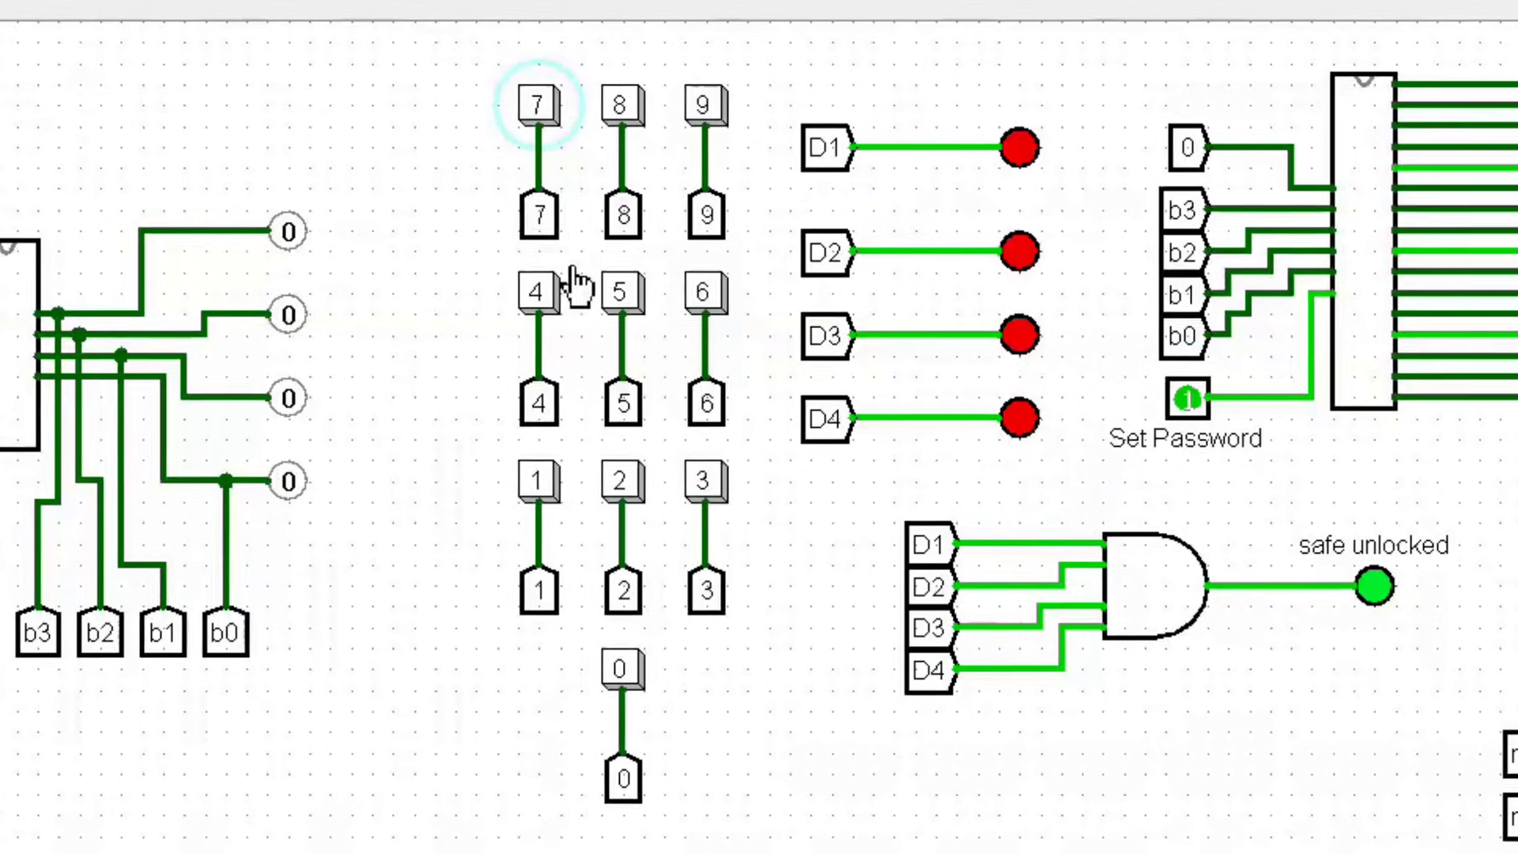
click(631, 289)
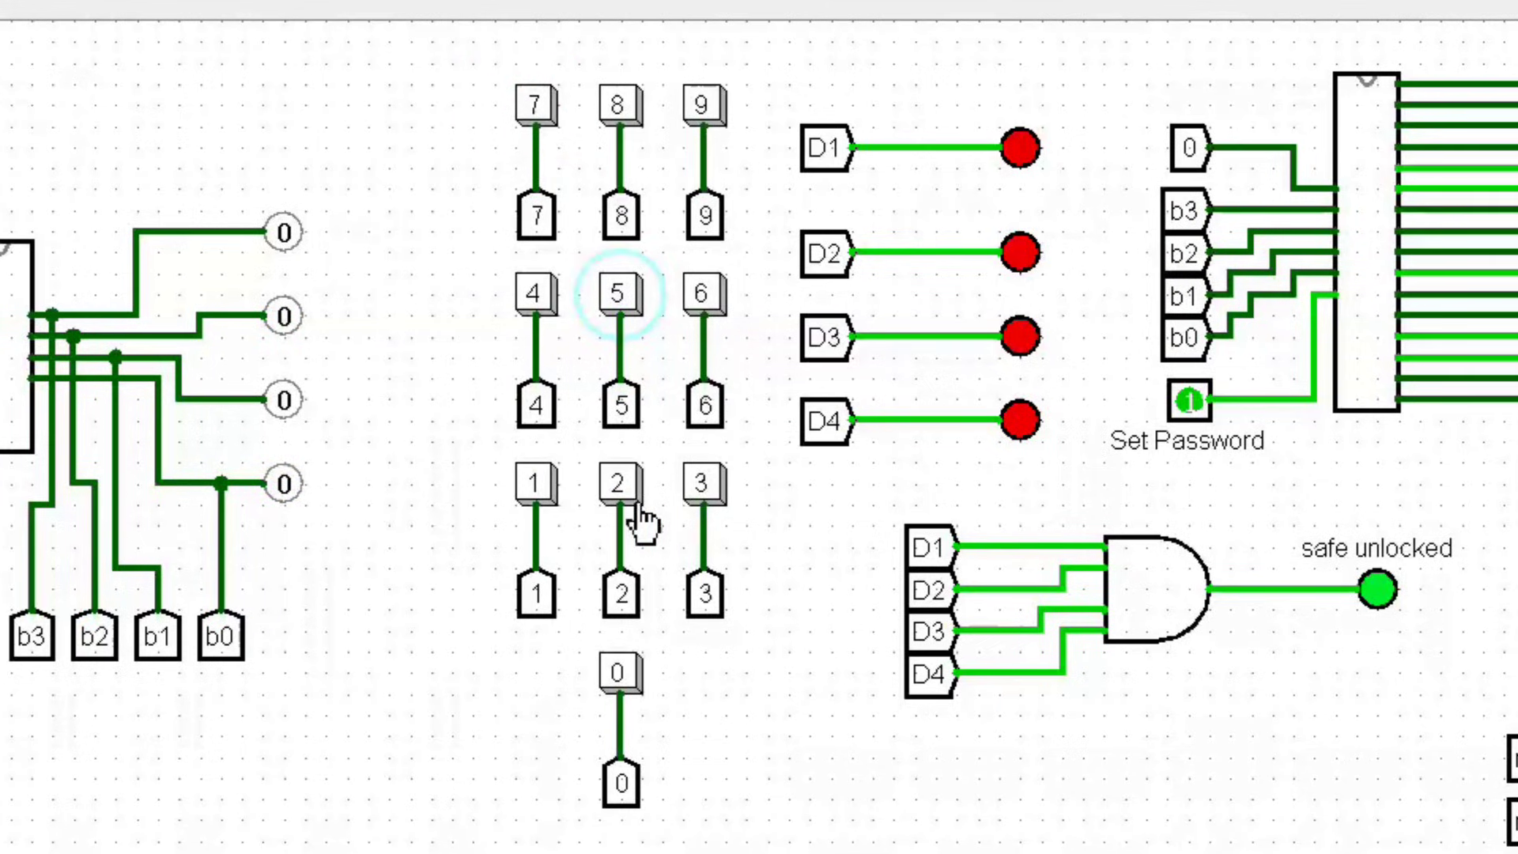
click(633, 506)
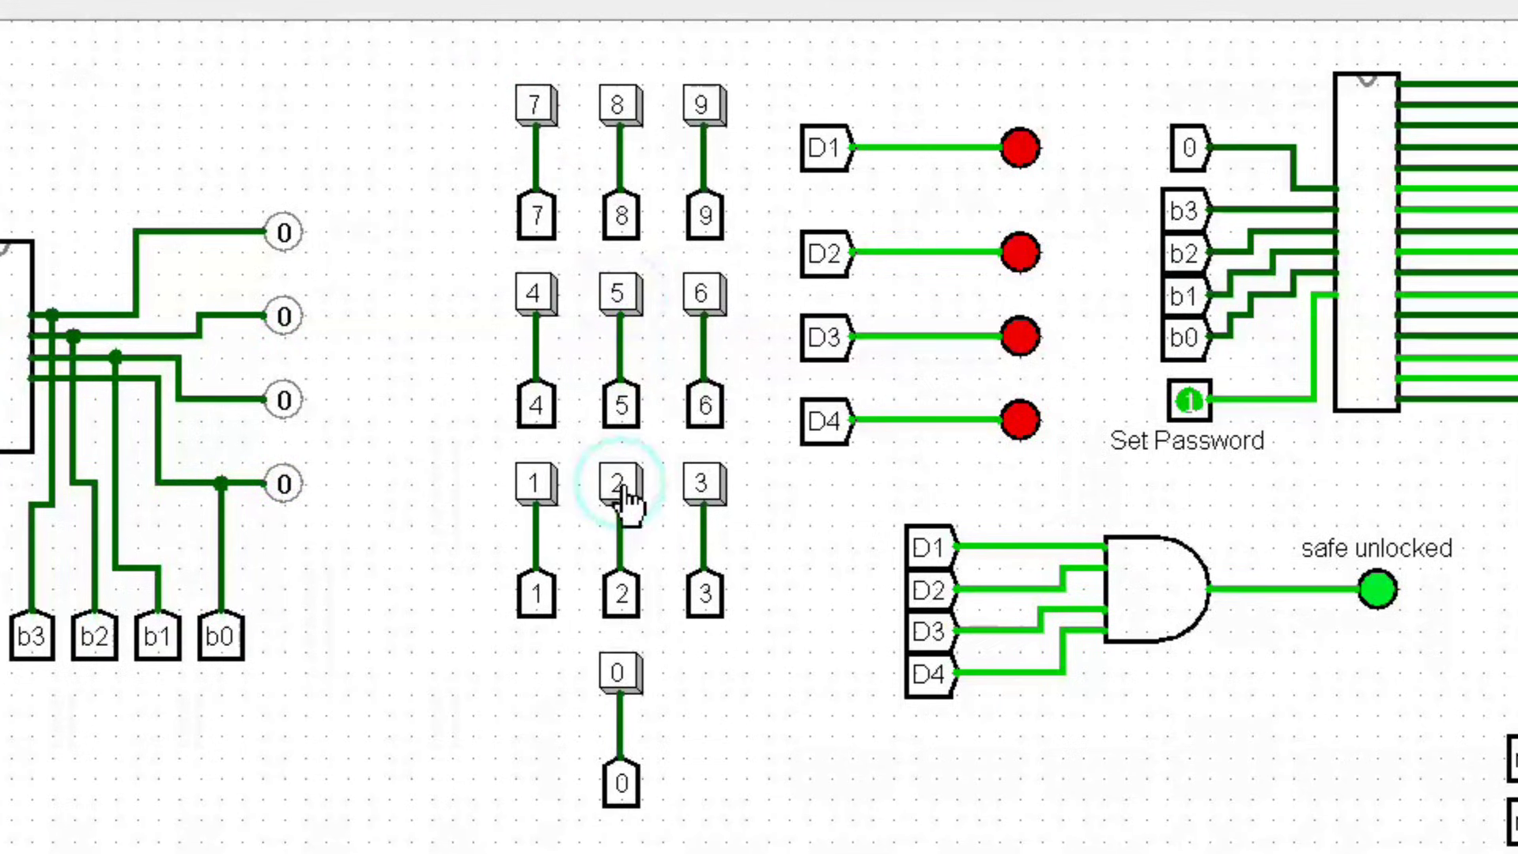
click(716, 114)
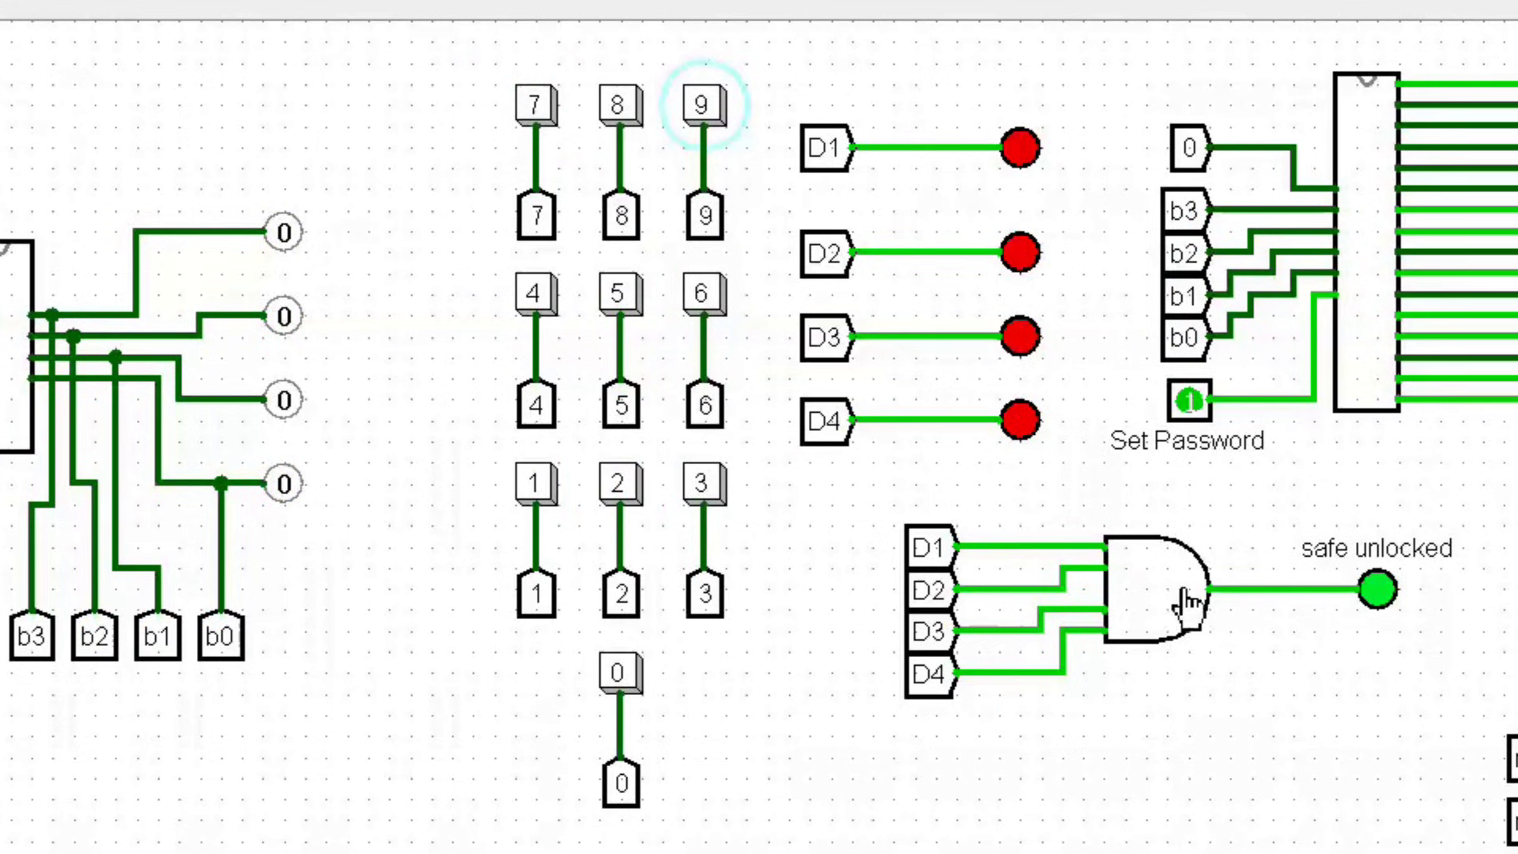
click(1194, 404)
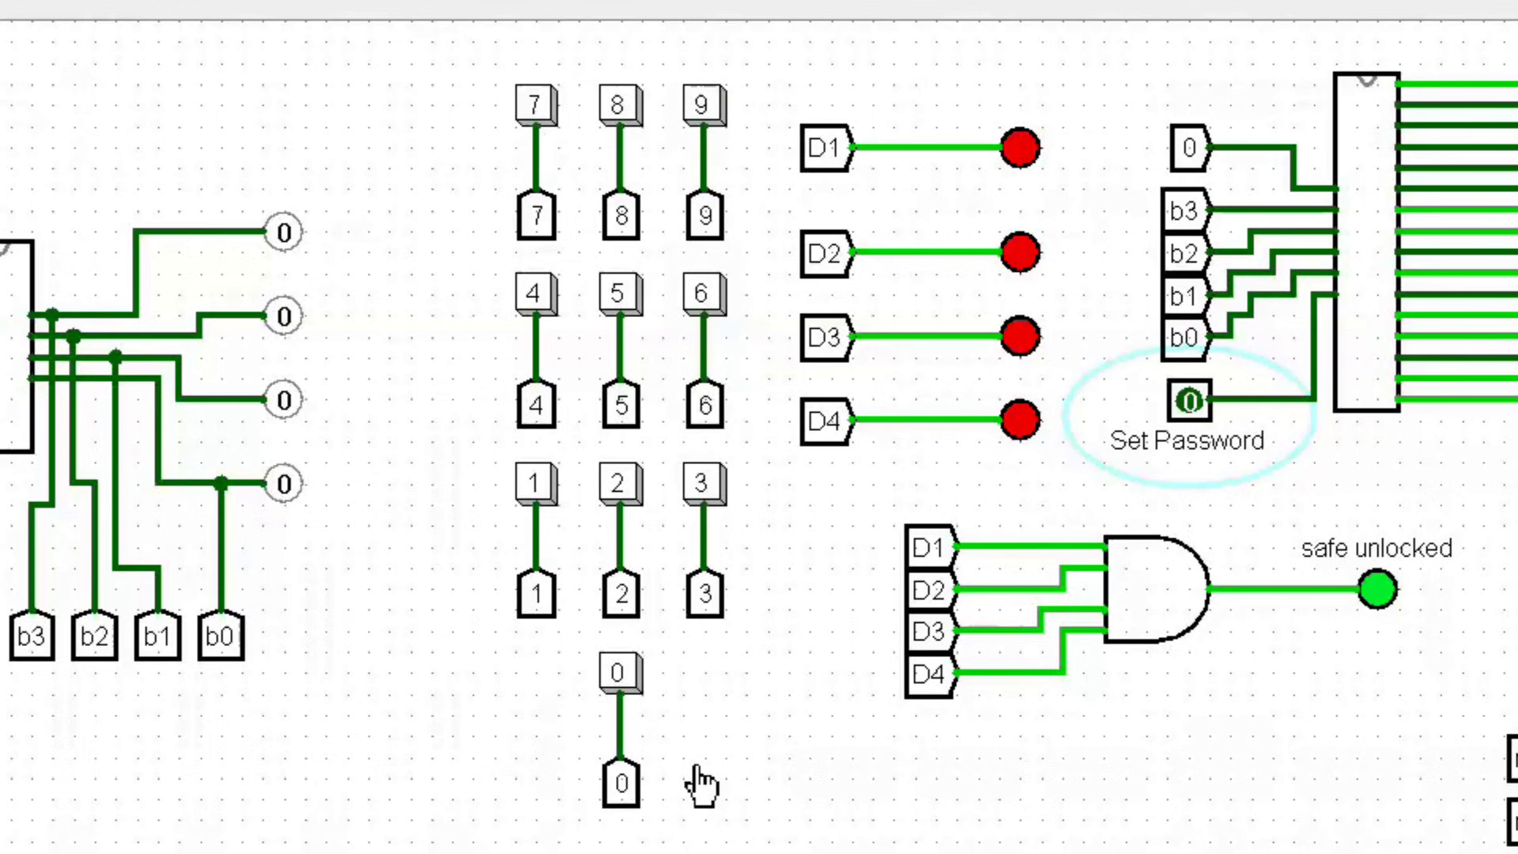
Step: Enter 0, 0, 0 to clear the entry, then key in 7529 to light safe unlocked
click(637, 687)
click(640, 693)
click(641, 694)
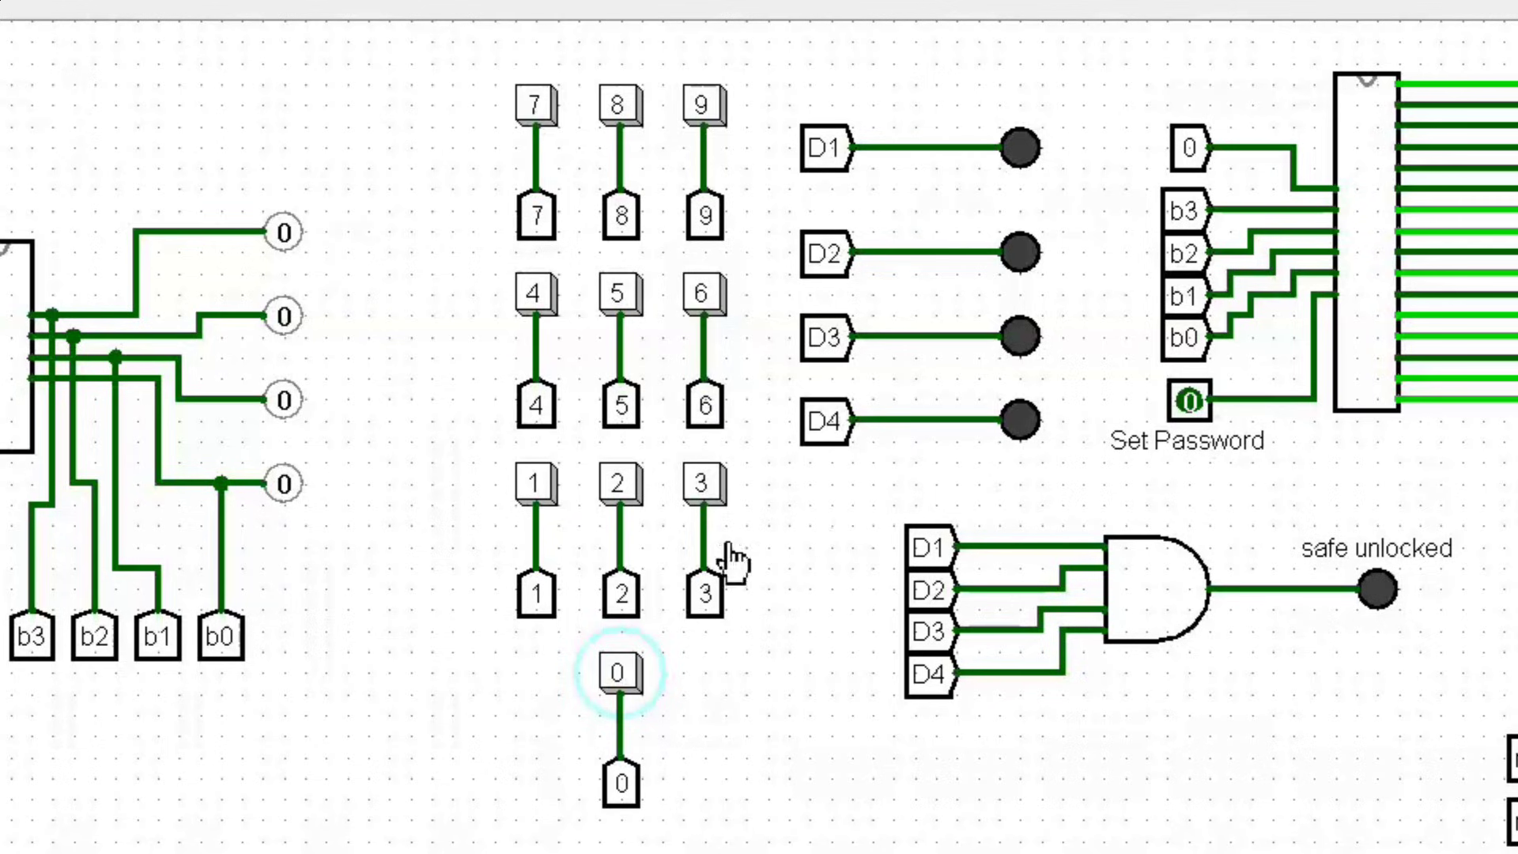
click(540, 109)
click(621, 297)
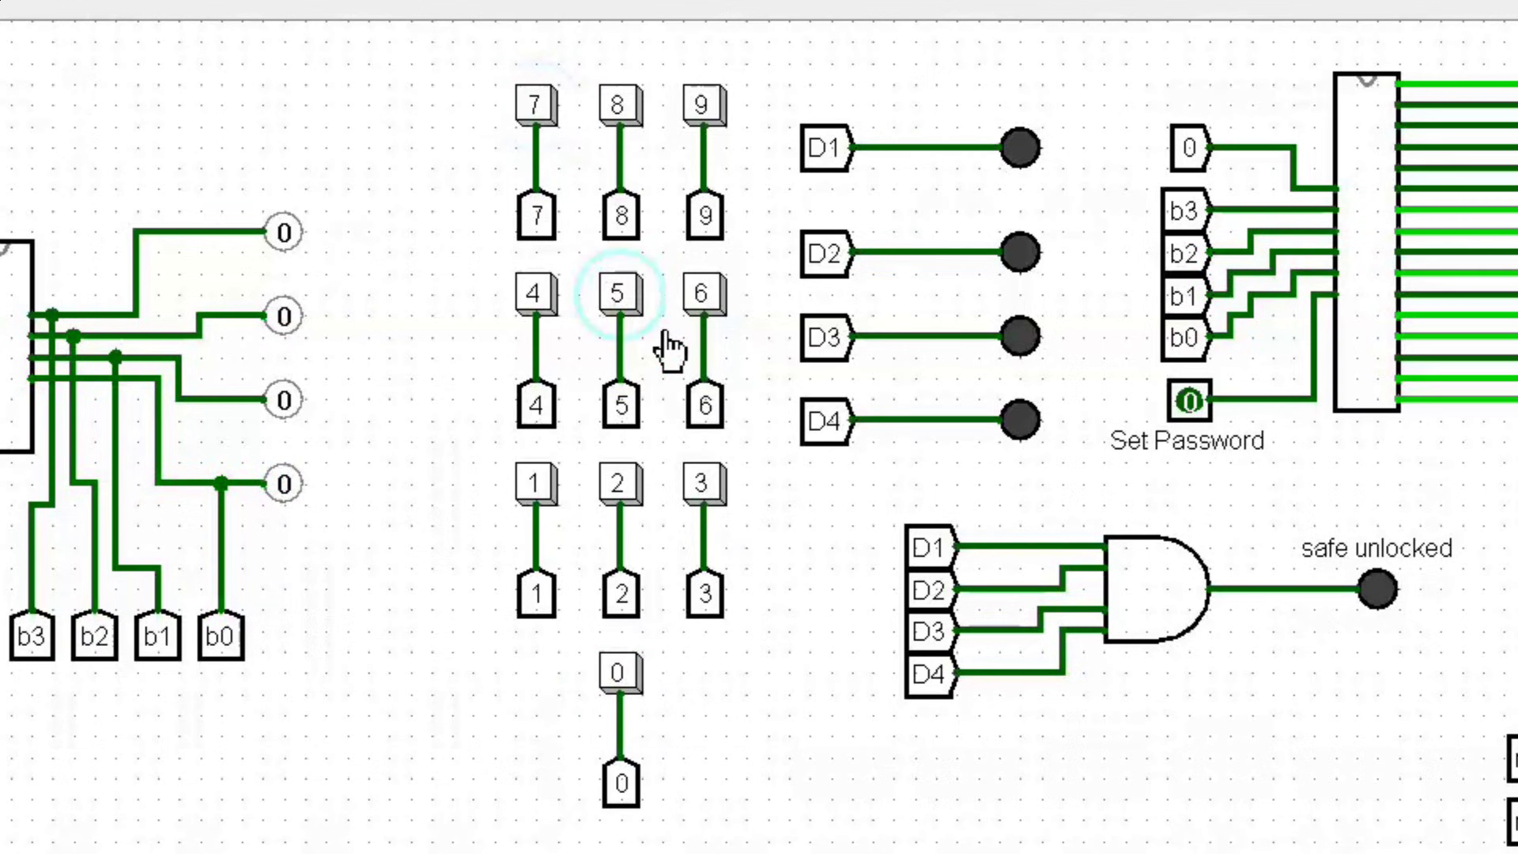
click(639, 492)
click(713, 117)
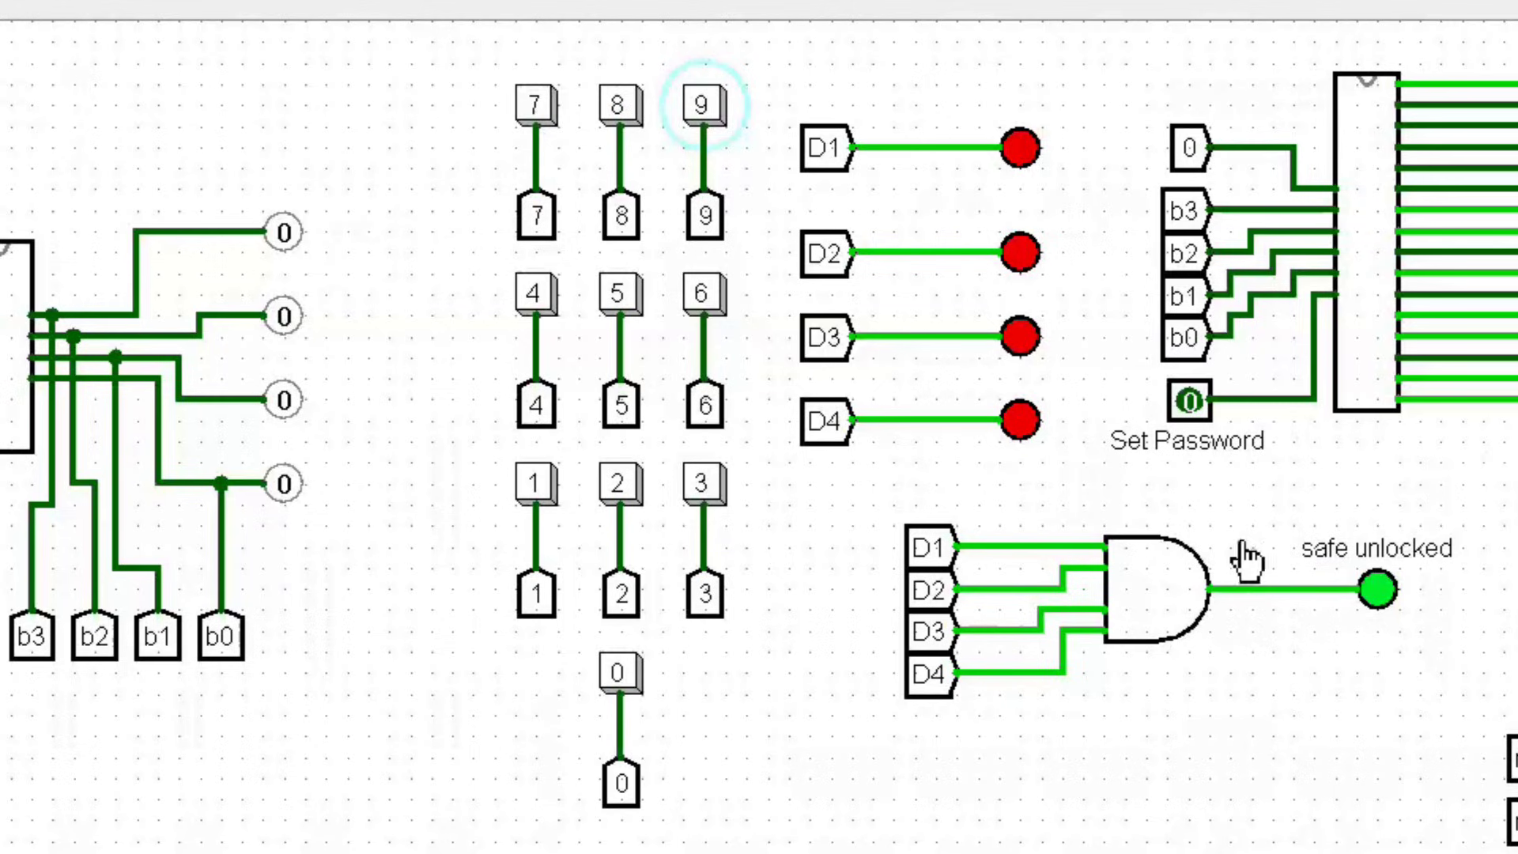
Step: Break the match with a 0, then enter the wrong code 1234
click(641, 677)
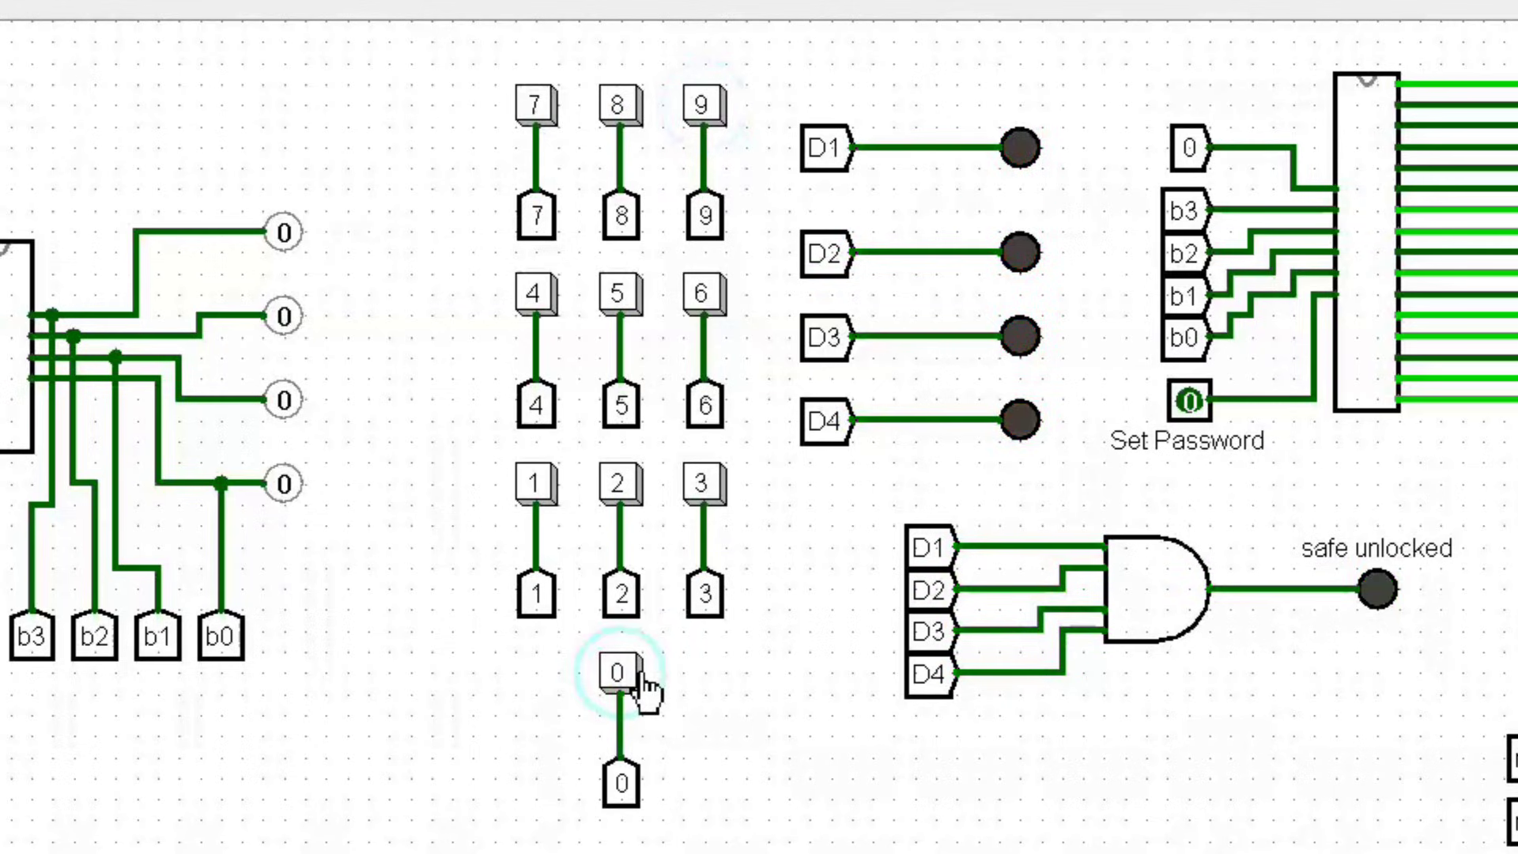
click(530, 494)
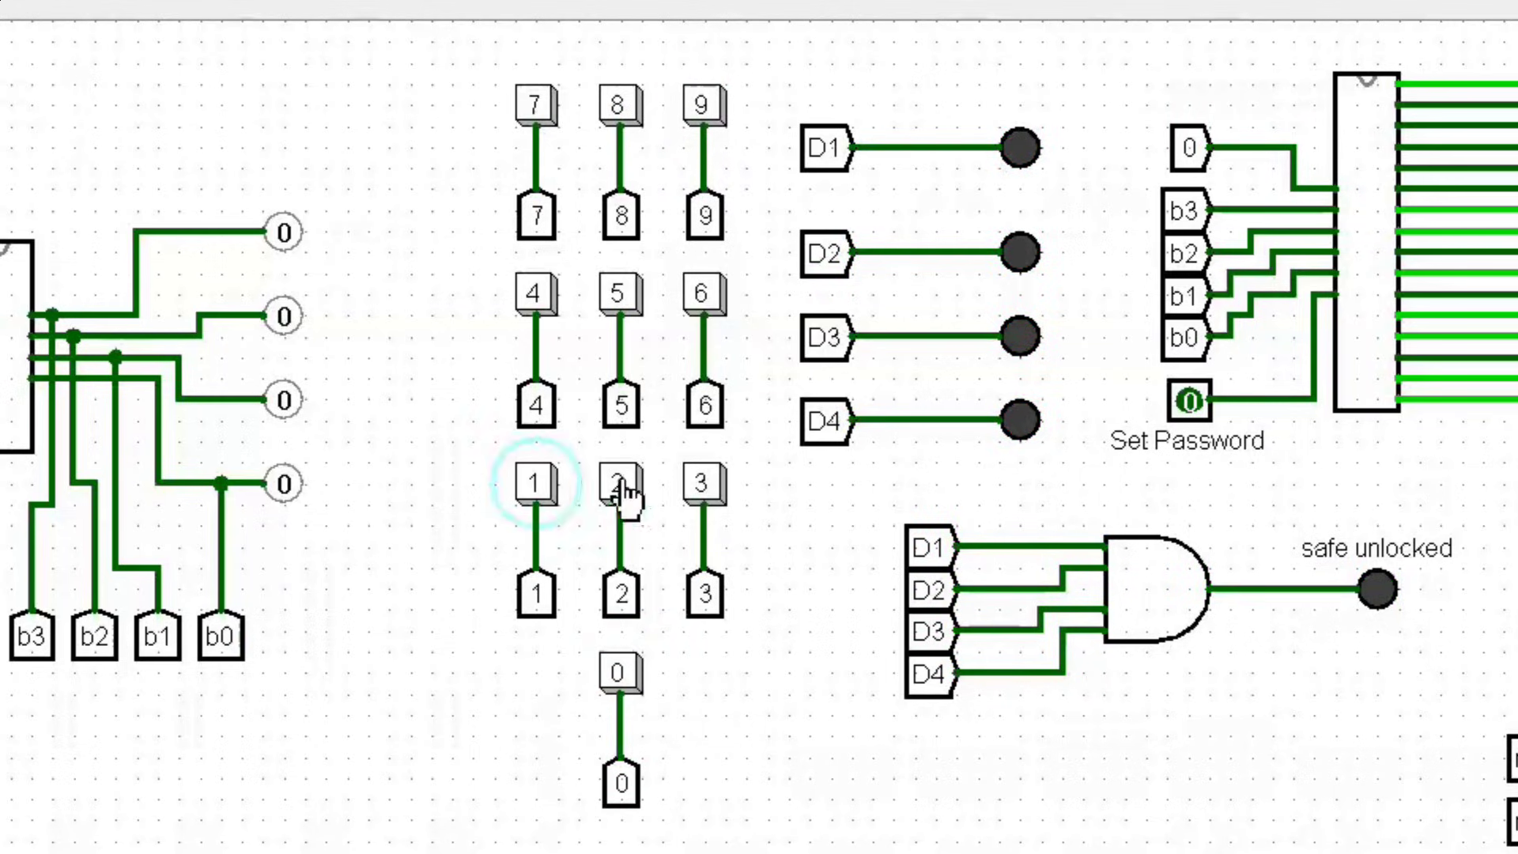
click(623, 494)
click(712, 492)
click(538, 296)
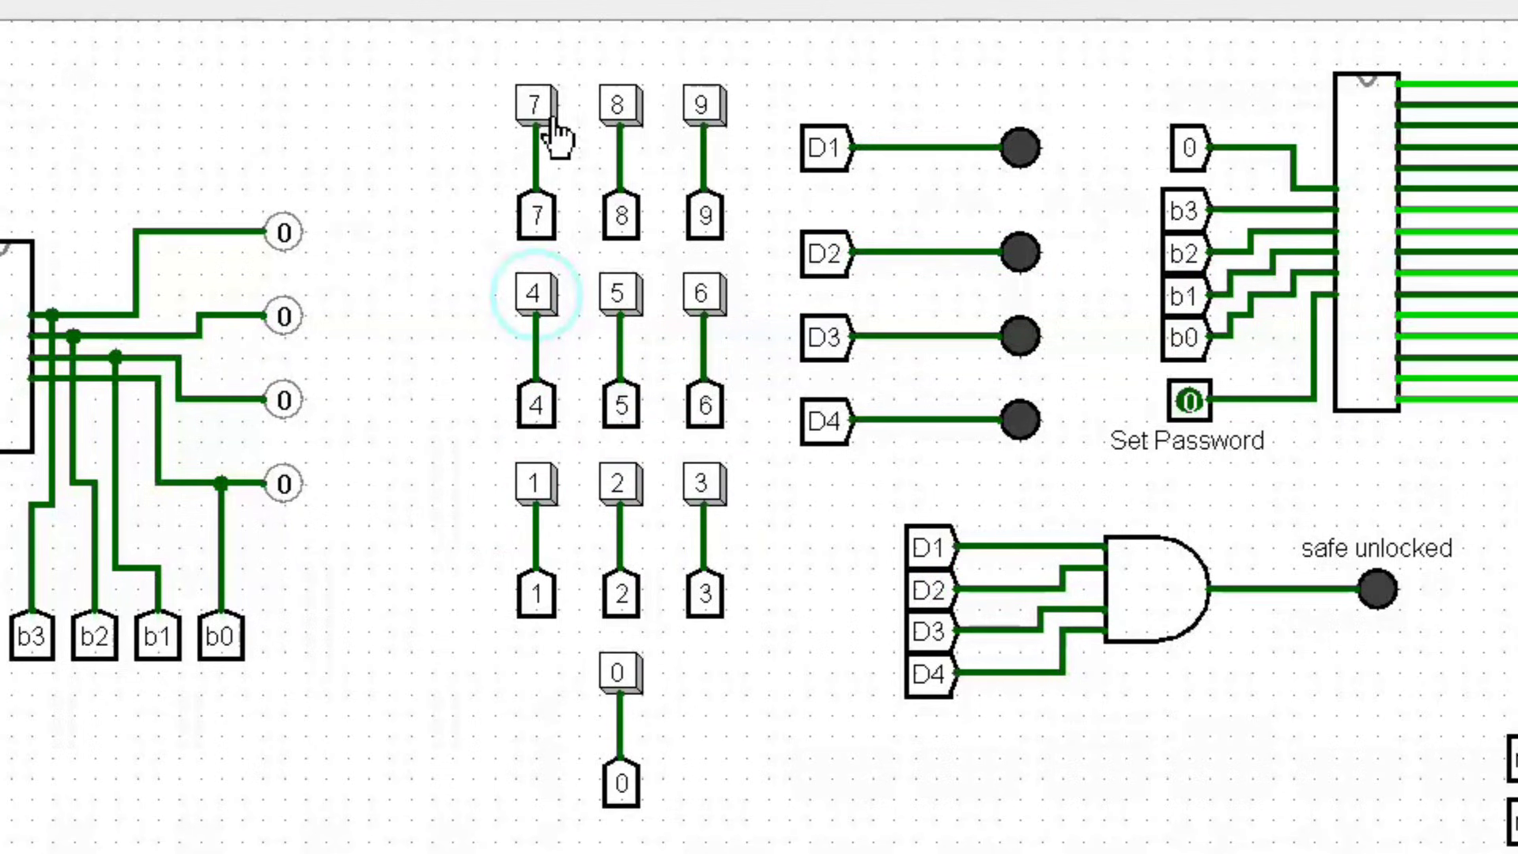
Step: Enter the wrong digits 9, 6, 4, 3, 1, 2, 5, 8 while the safe stays locked
click(706, 110)
click(711, 302)
click(558, 304)
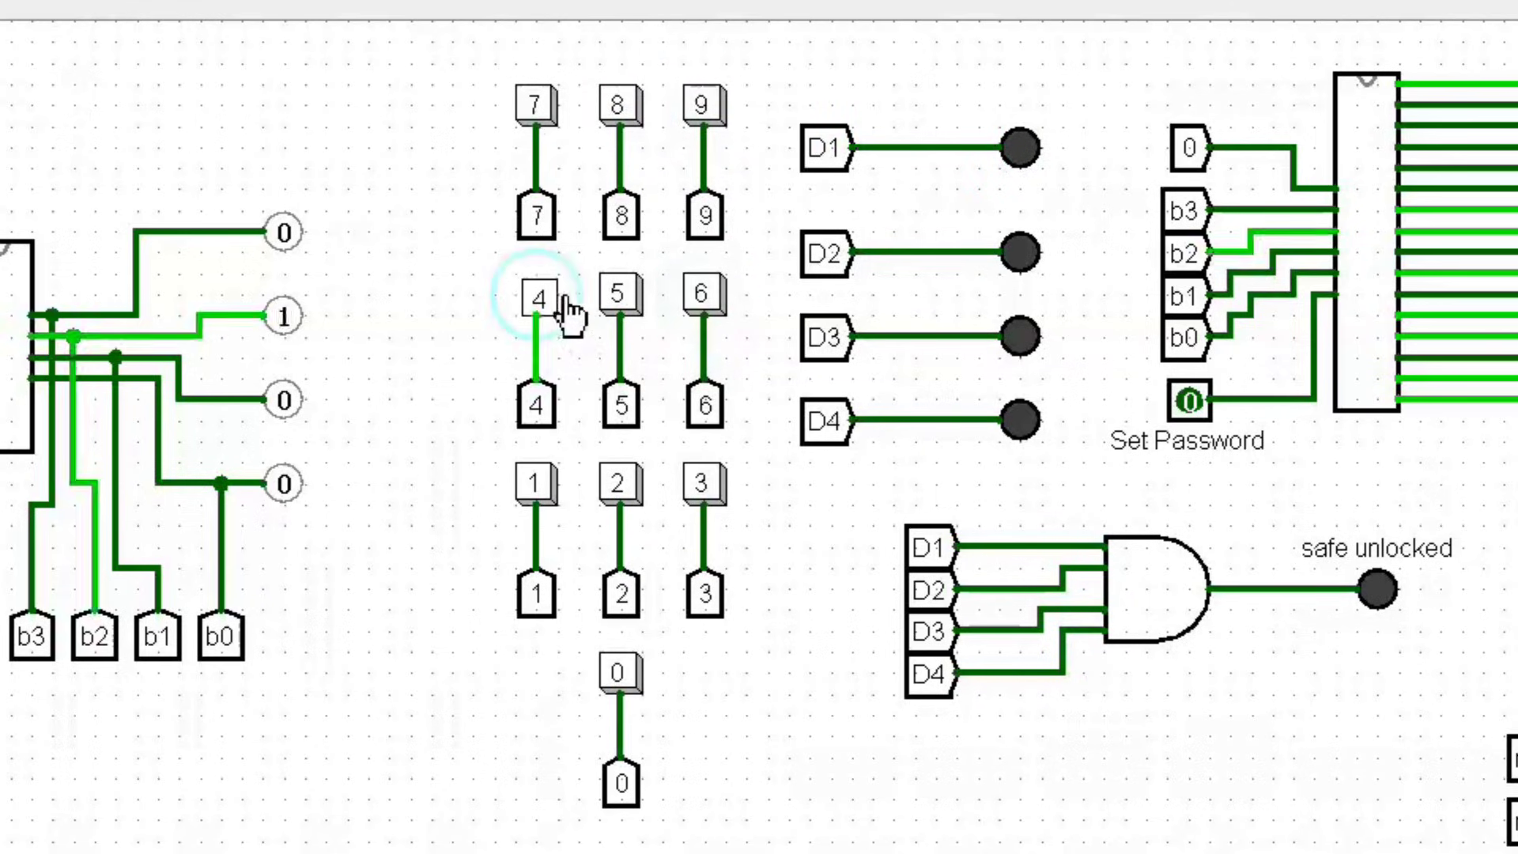
click(706, 488)
click(554, 487)
click(625, 486)
click(628, 297)
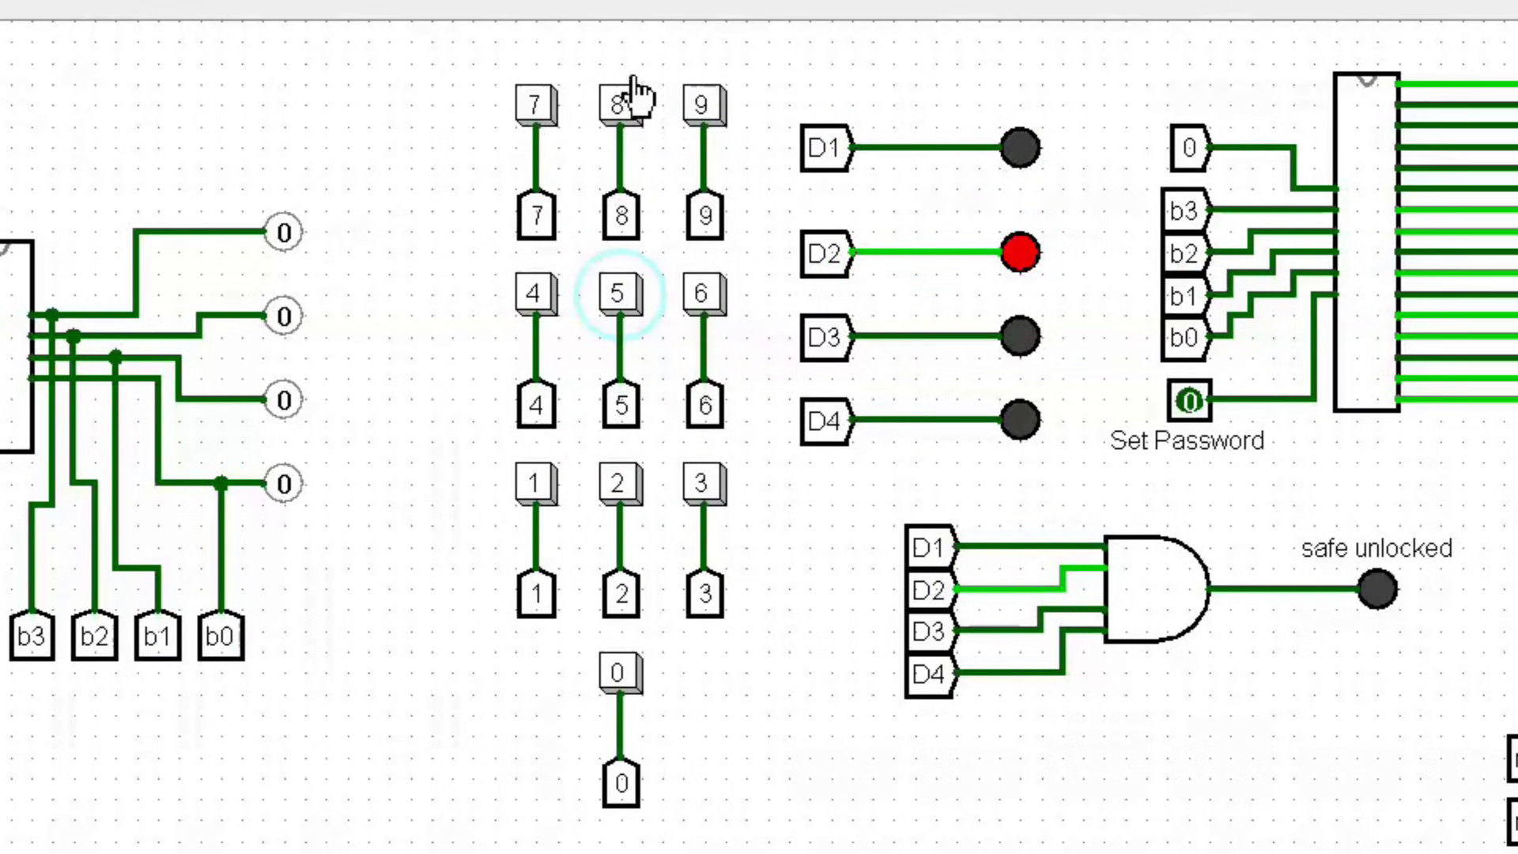
click(628, 110)
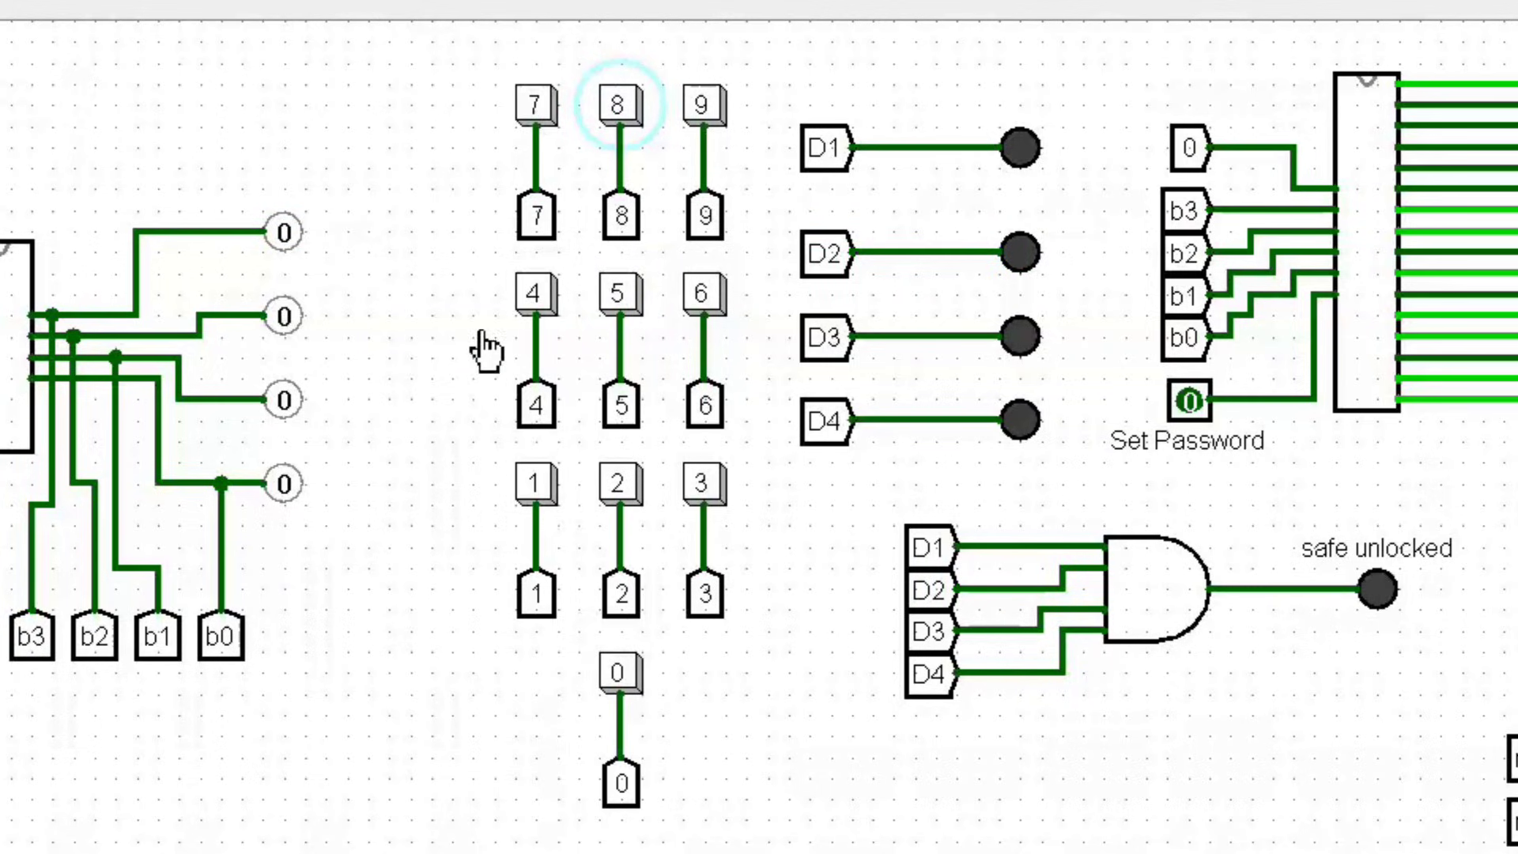
Step: Key in the correct code 7, 5, 2, 9 so D1–D4 and safe unlocked light
click(547, 115)
click(619, 294)
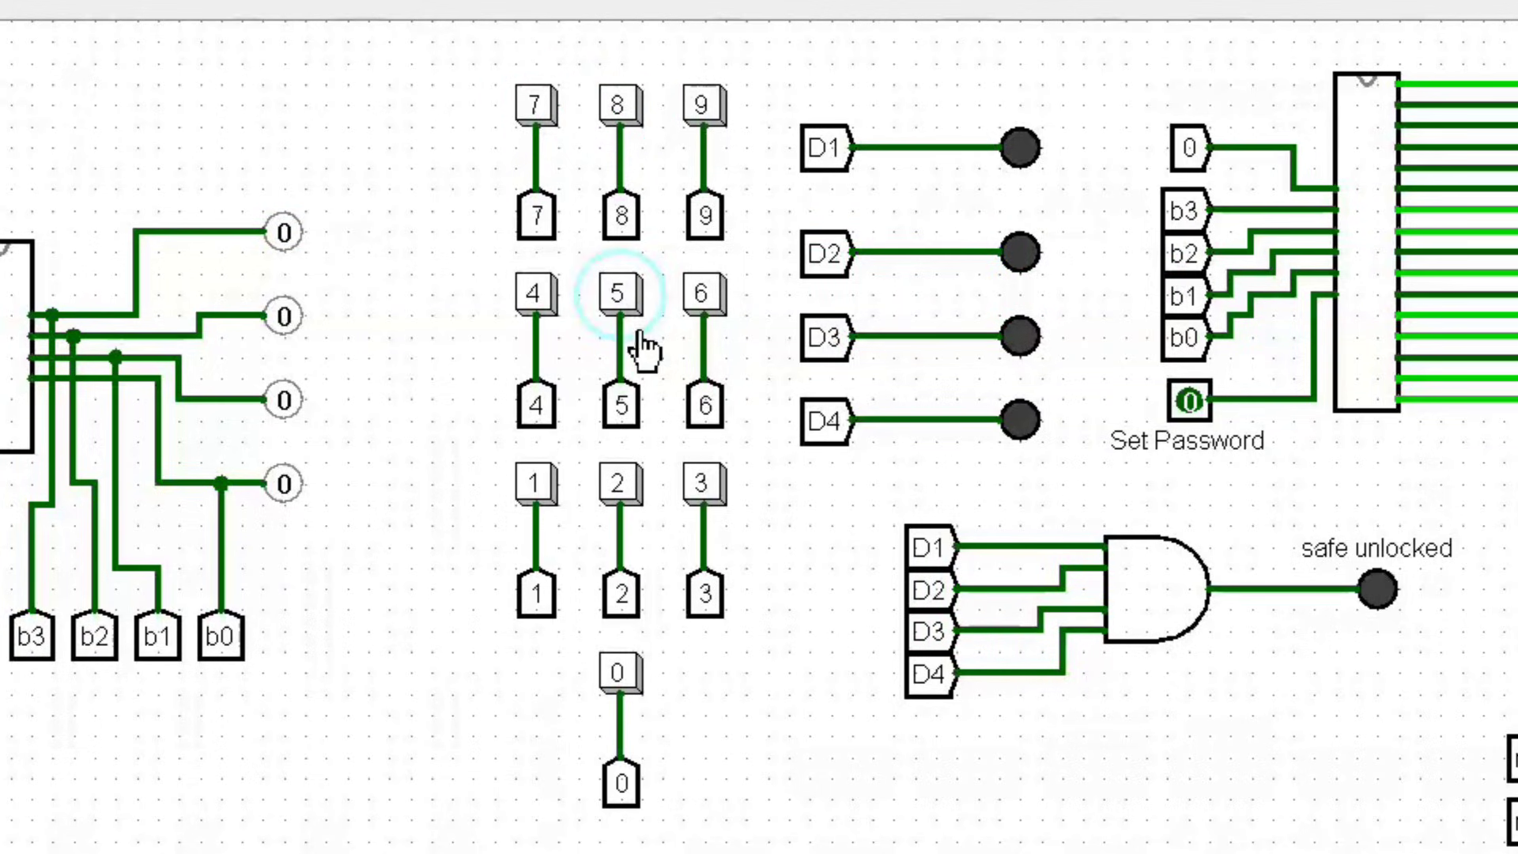
click(620, 484)
click(715, 109)
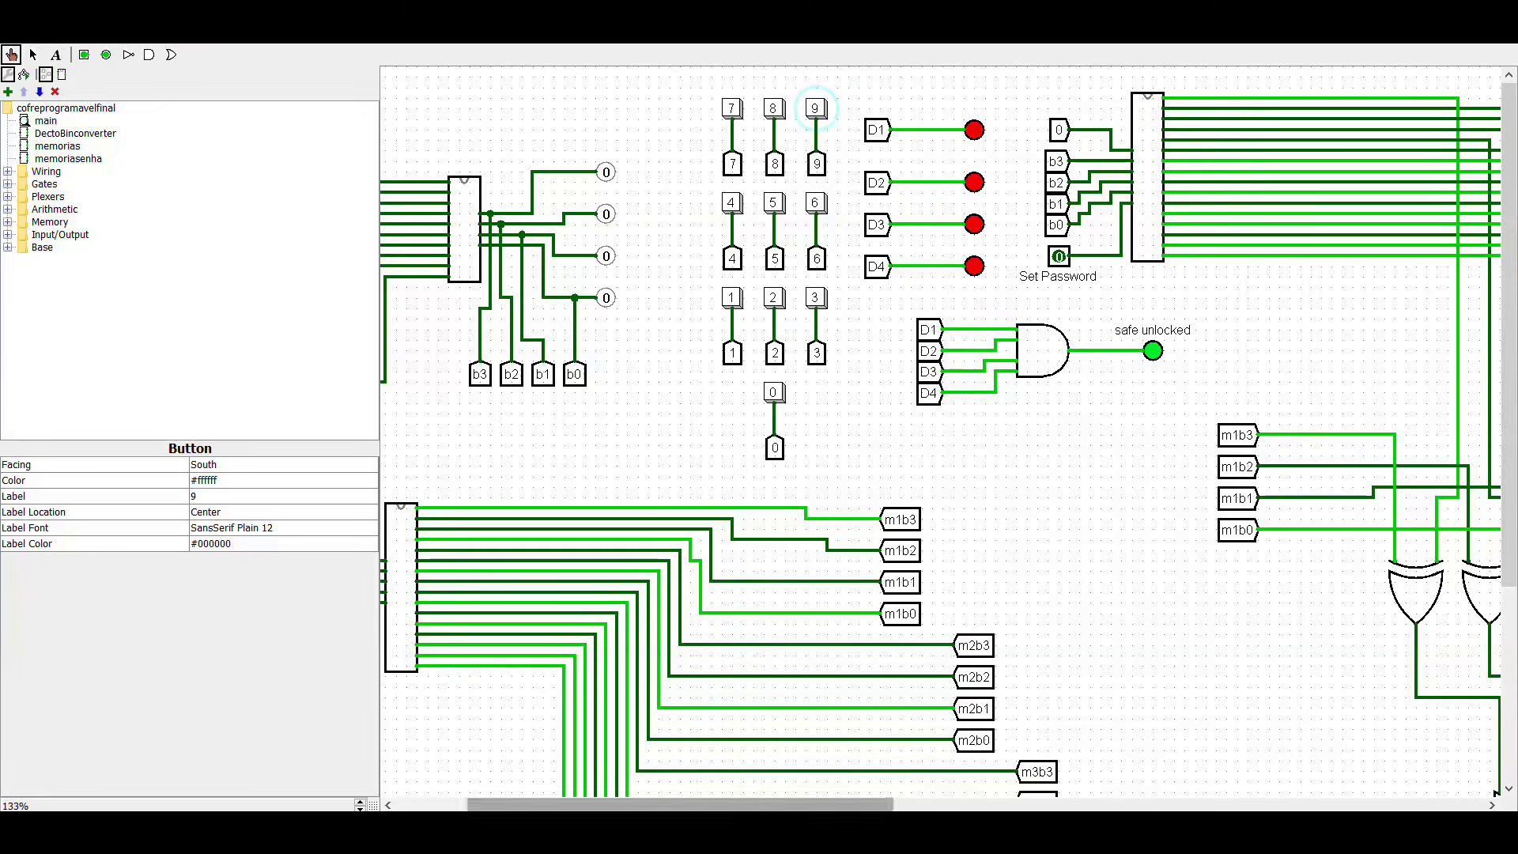
drag(783, 800, 1054, 795)
scroll(929, 728, down, 5)
scroll(838, 664, down, 3)
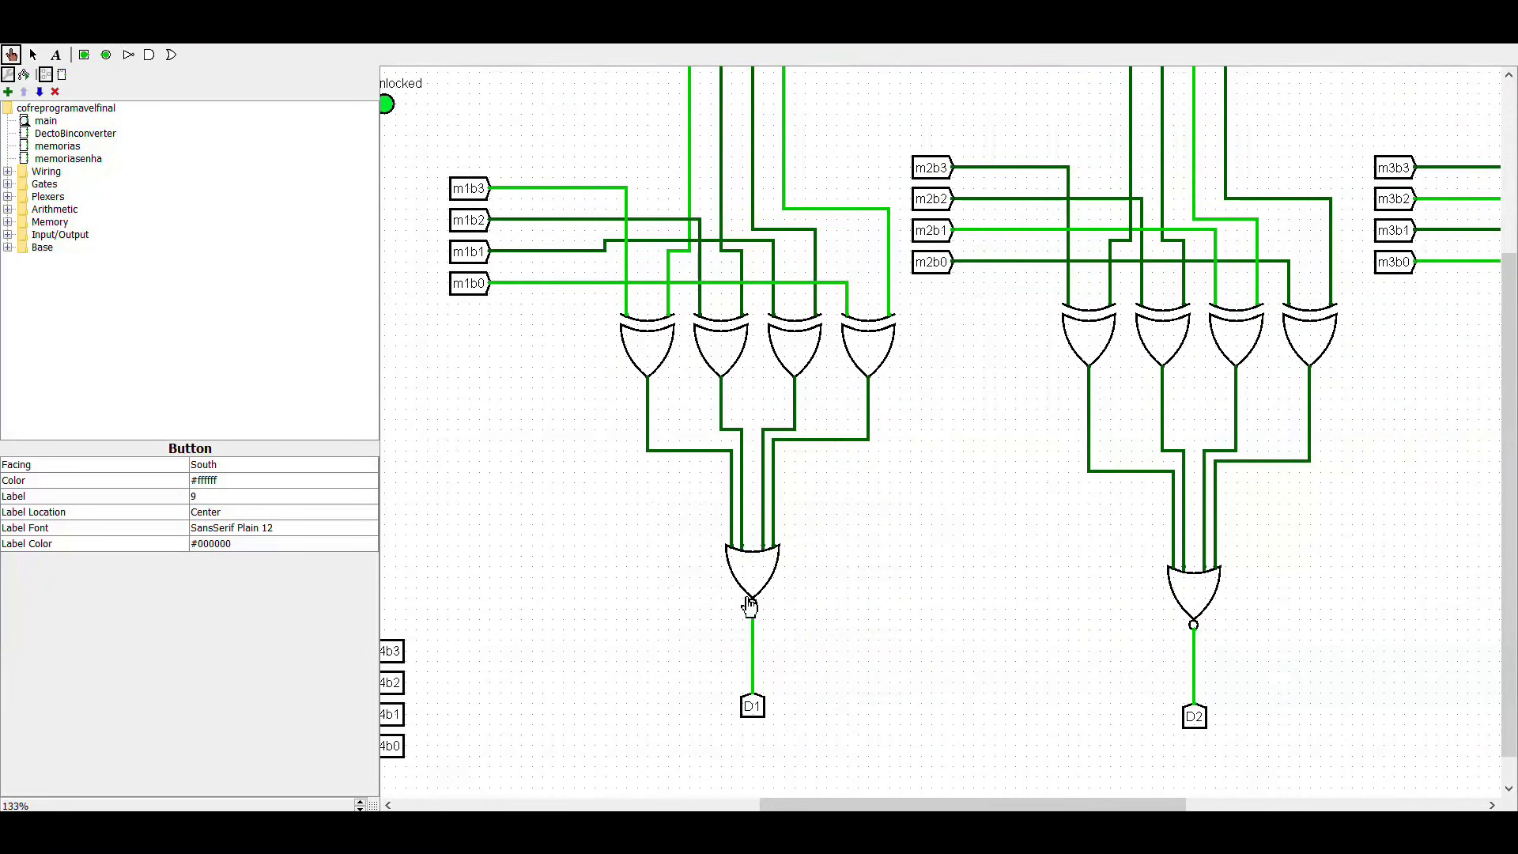
scroll(786, 627, up, 3)
scroll(830, 654, down, 2)
drag(844, 800, 807, 795)
scroll(804, 791, up, 5)
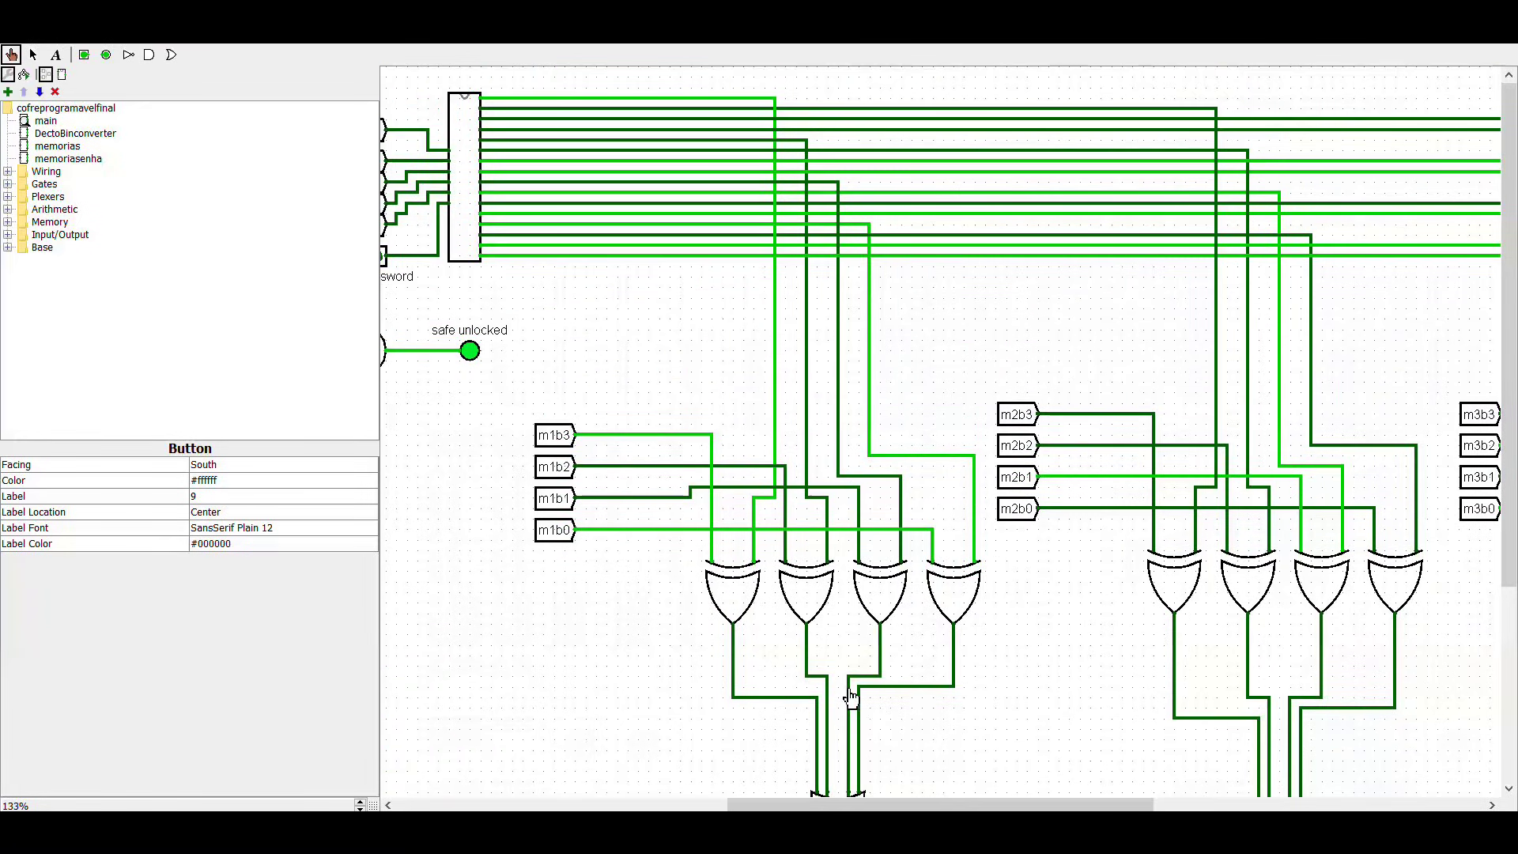
drag(806, 799, 562, 797)
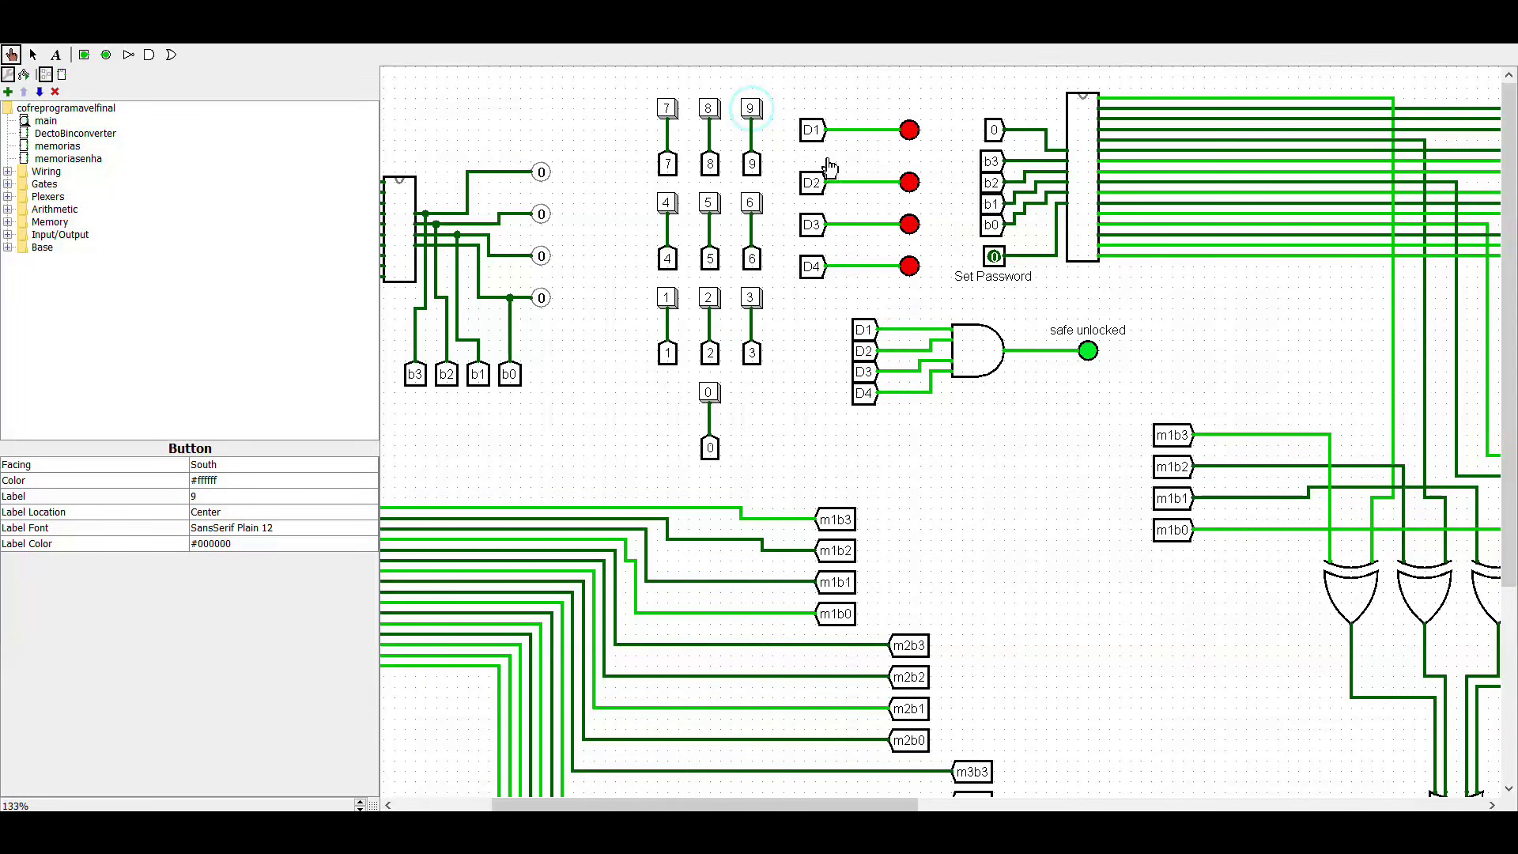
drag(785, 803, 760, 803)
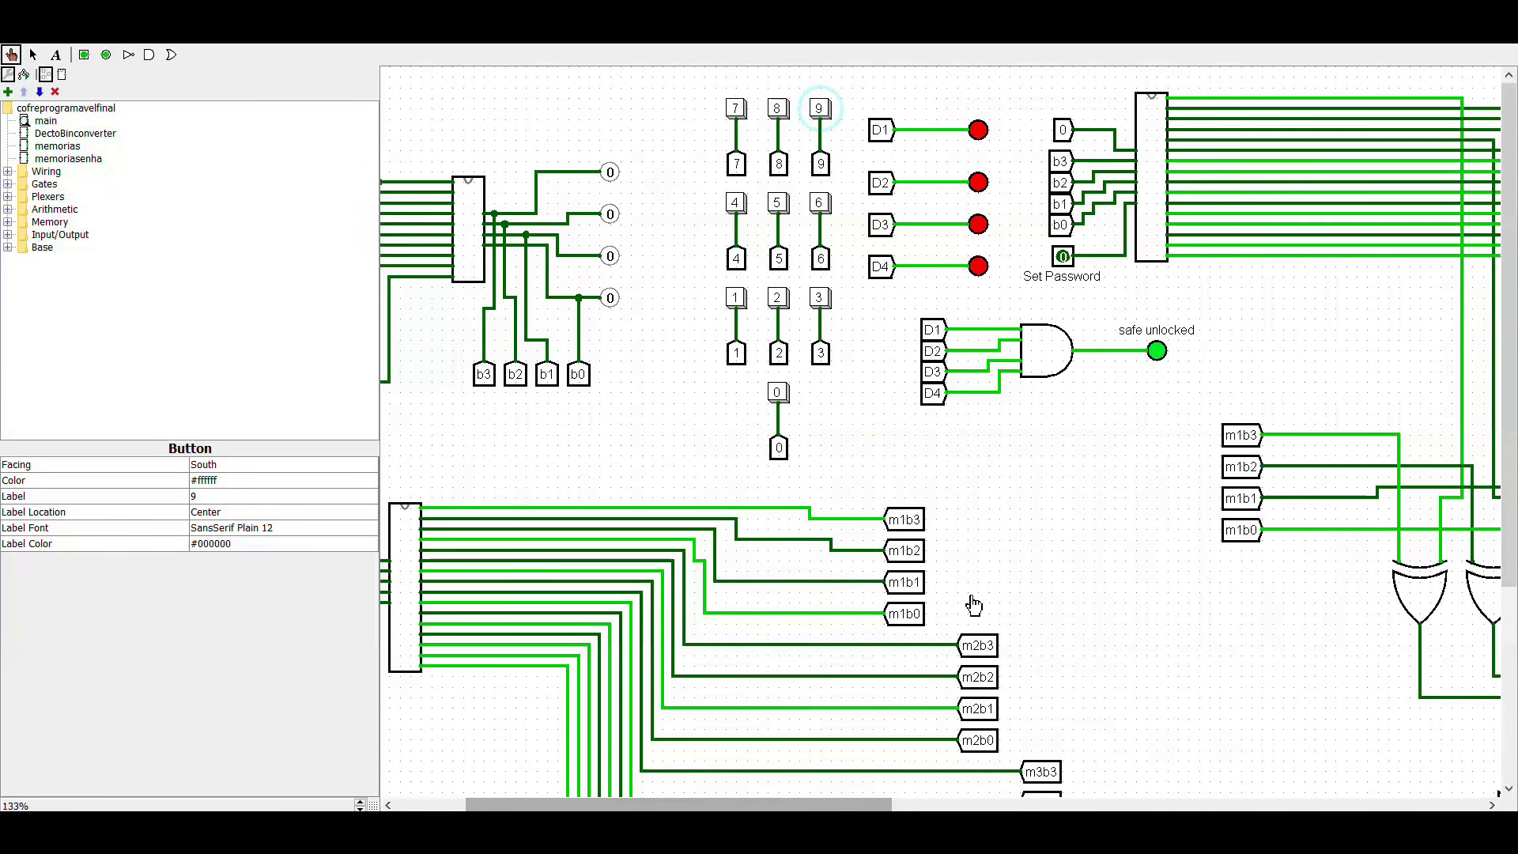